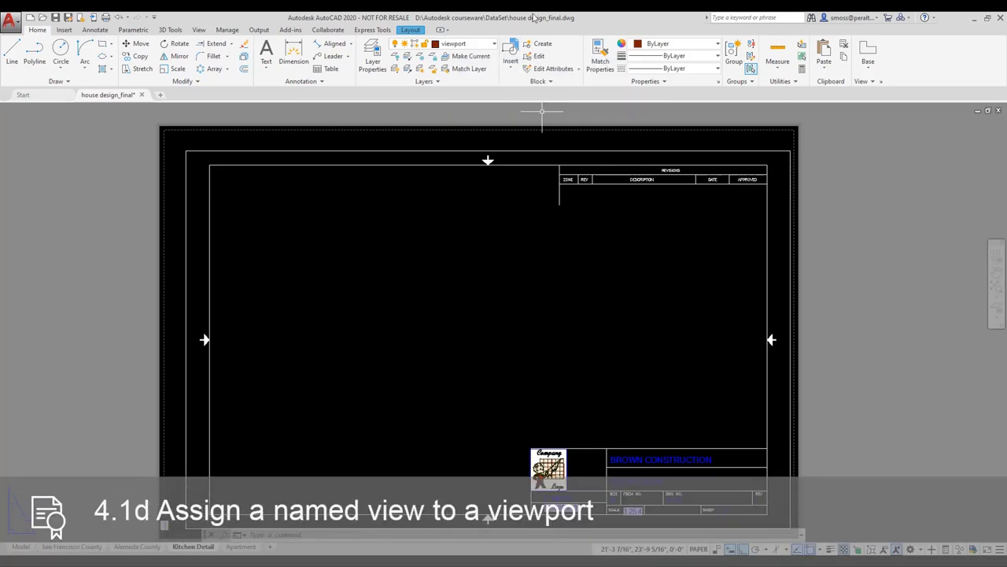
Step: Switch the ribbon to the Layout tab to show the viewport tools for the Kitchen Detail sheet
click(412, 33)
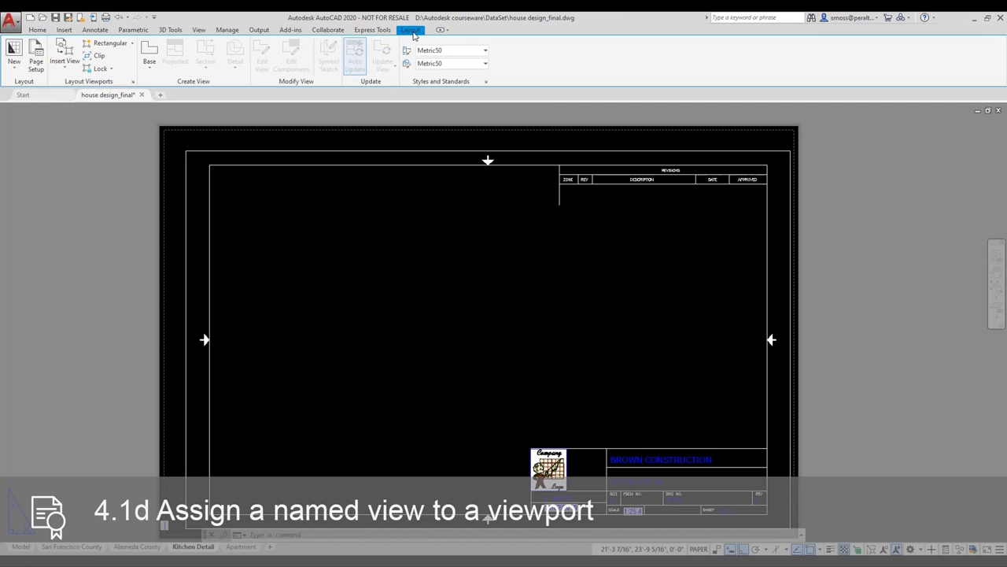
Step: Draw a rectangular viewport inside the Kitchen Detail title block by picking two opposite corners
click(132, 44)
click(117, 61)
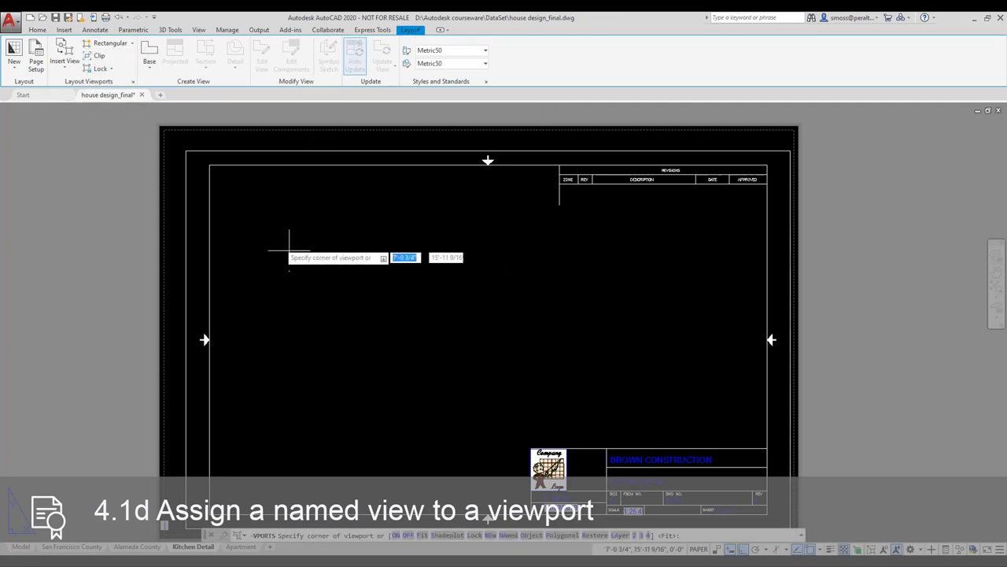
click(233, 215)
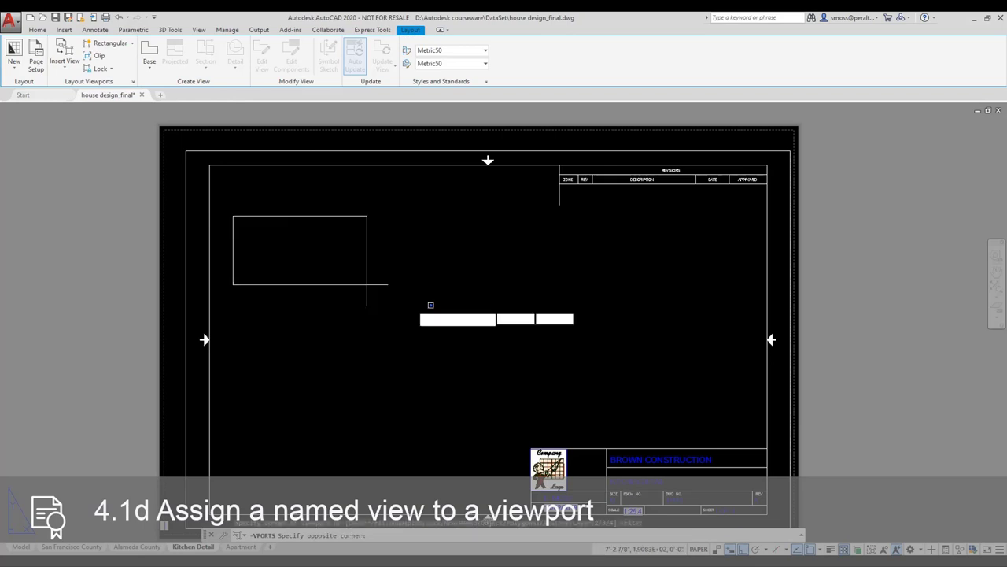
click(745, 427)
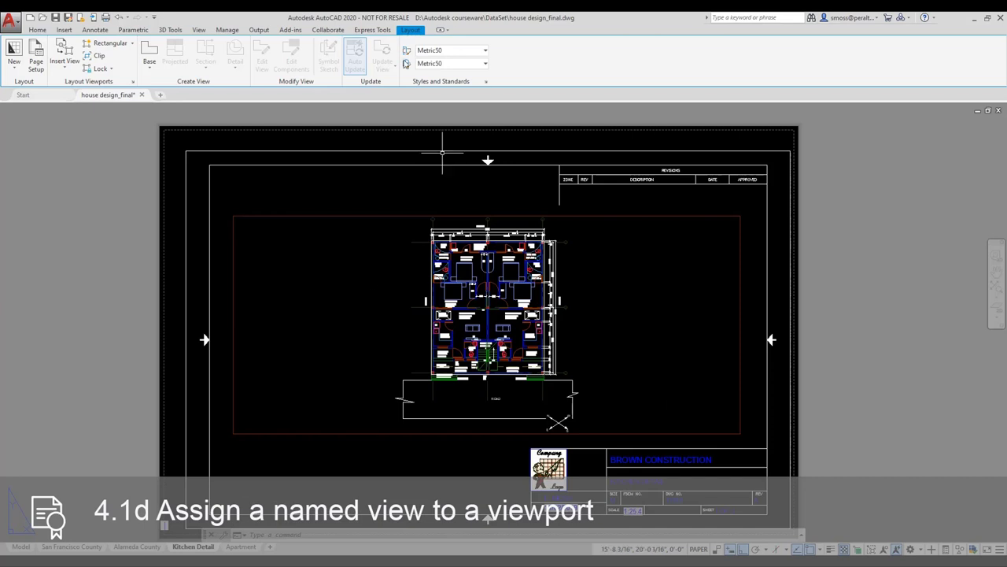
Step: Restore the 'kitchen' named view inside the new viewport, then return to paper space
click(199, 29)
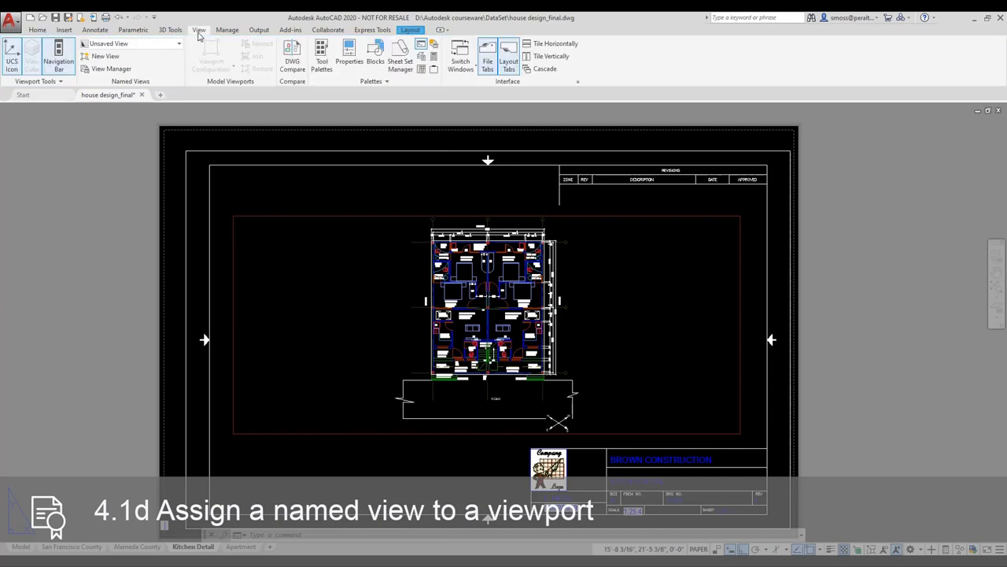
click(341, 299)
click(341, 299)
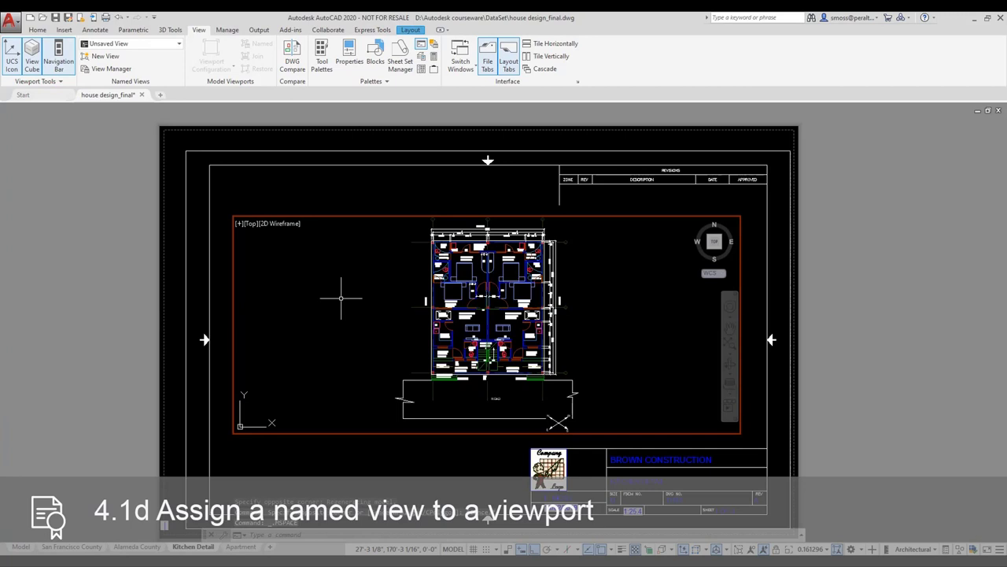
click(153, 46)
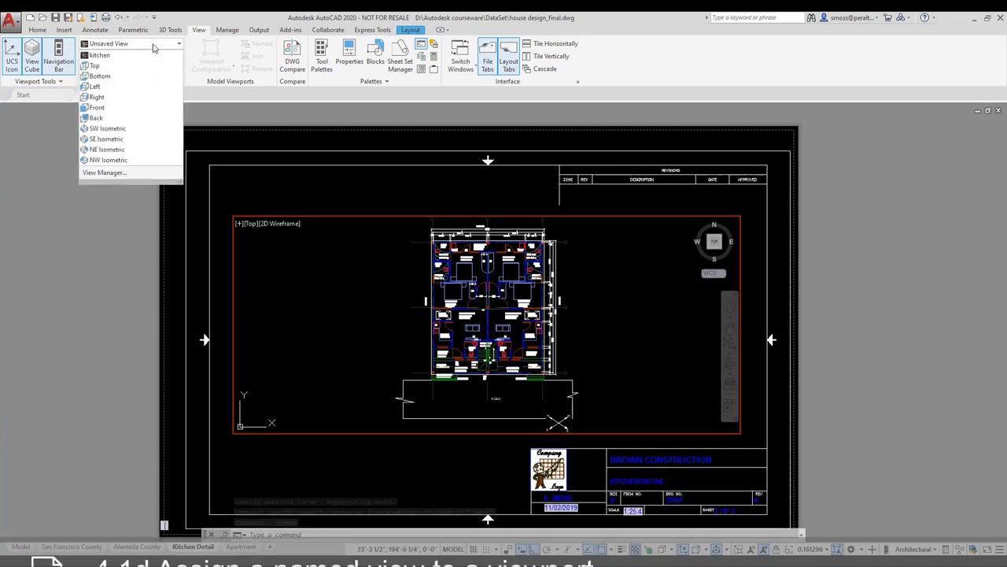
click(132, 55)
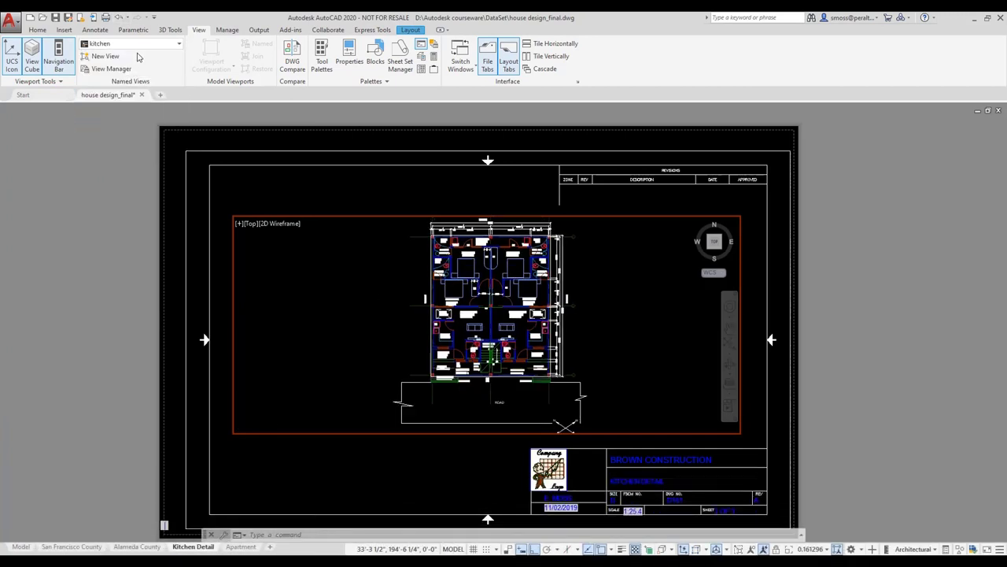
double_click(323, 472)
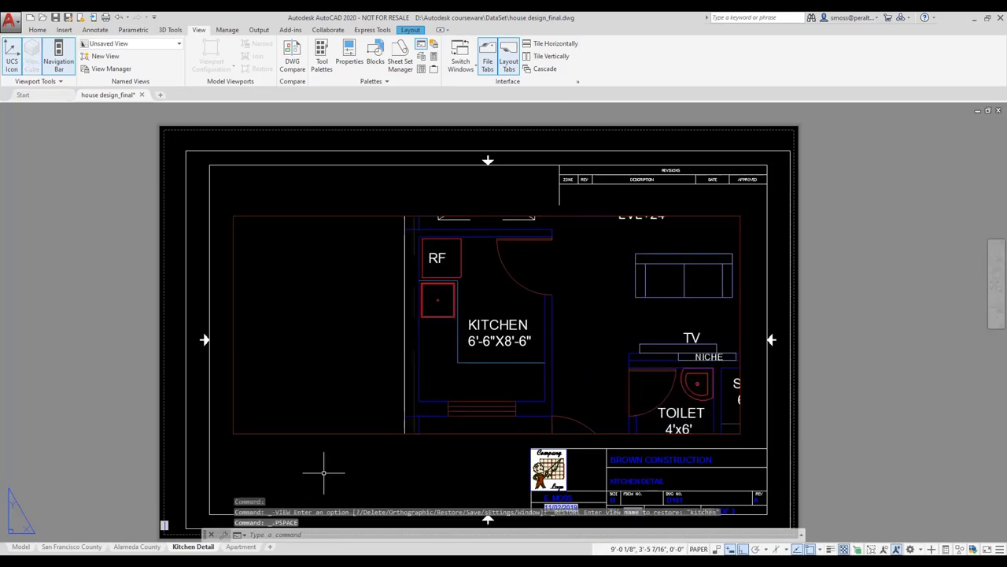
Step: Stretch the viewport's corner grip inward so its width frames only the kitchen
click(321, 433)
click(233, 433)
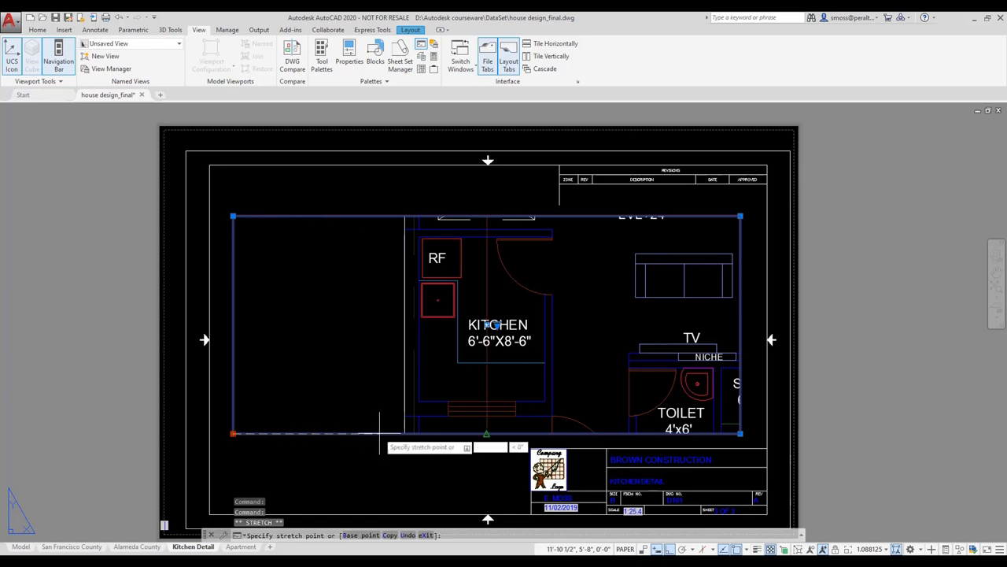
click(486, 433)
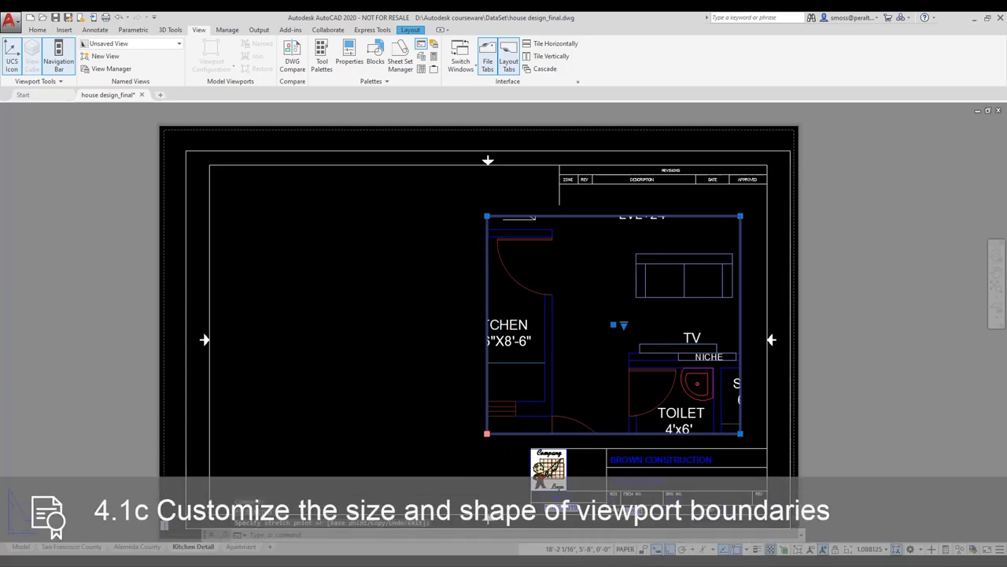
click(487, 433)
click(415, 434)
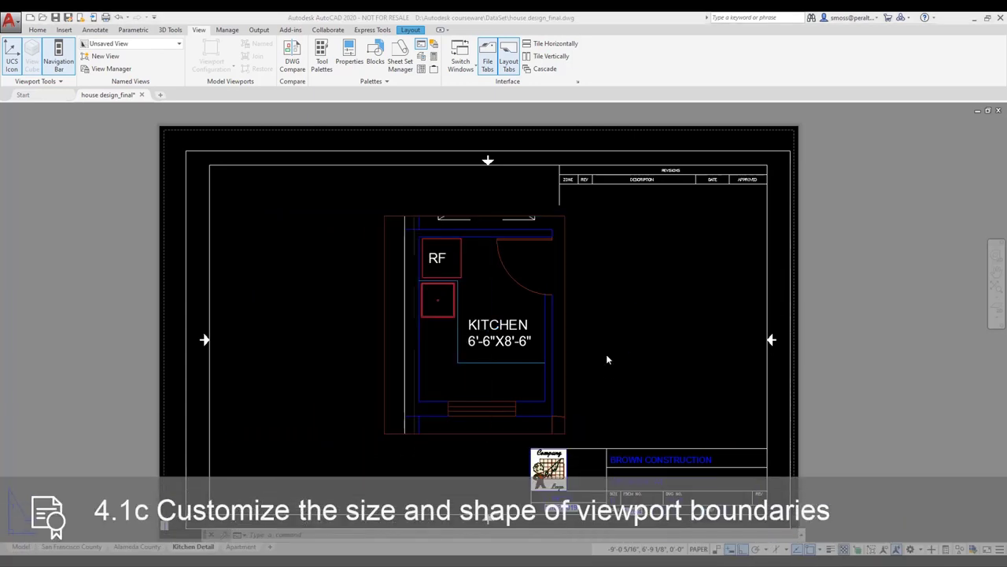
Step: Set the viewport's Display Locked property to Yes
click(565, 272)
right_click(565, 272)
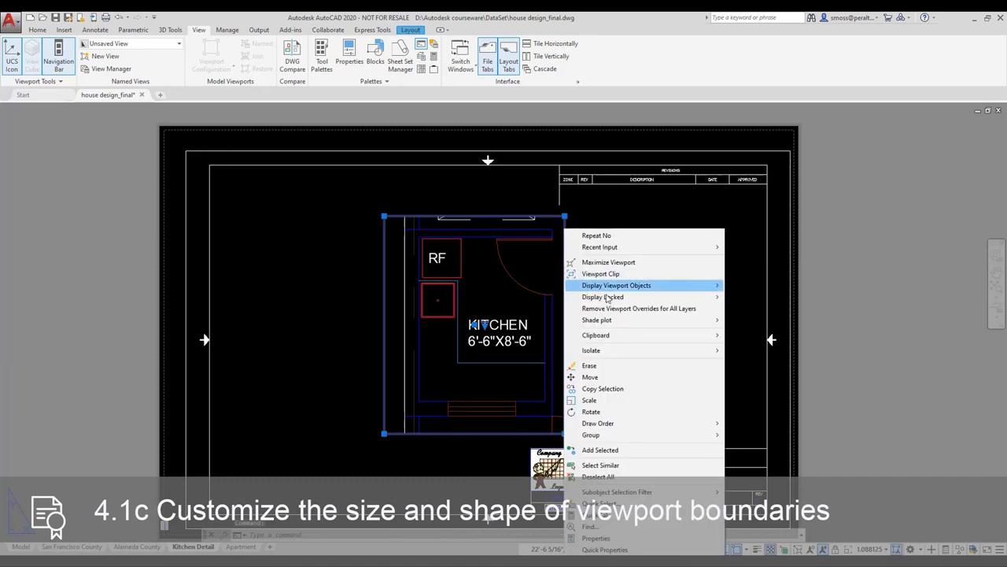
mouse_move(608, 297)
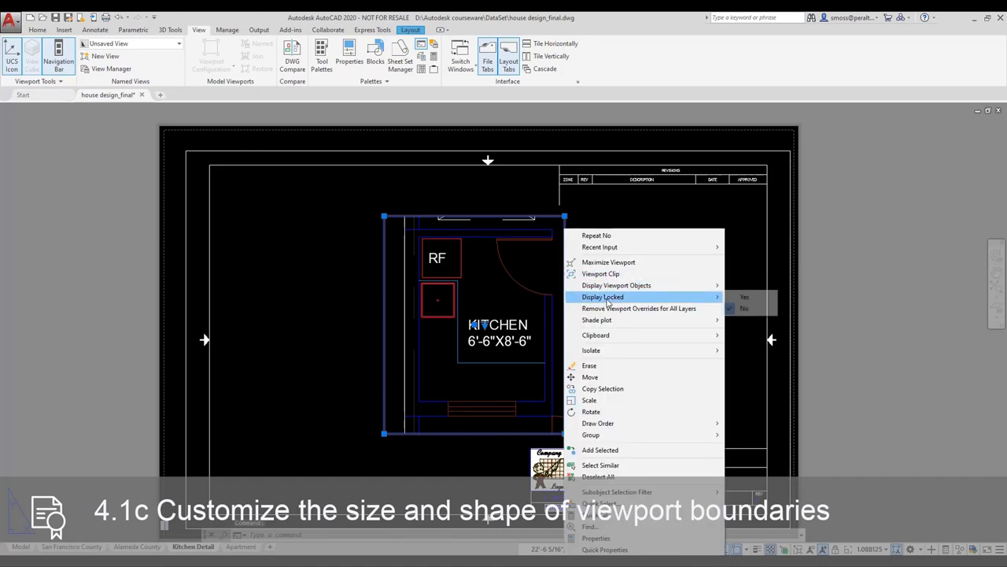
click(746, 298)
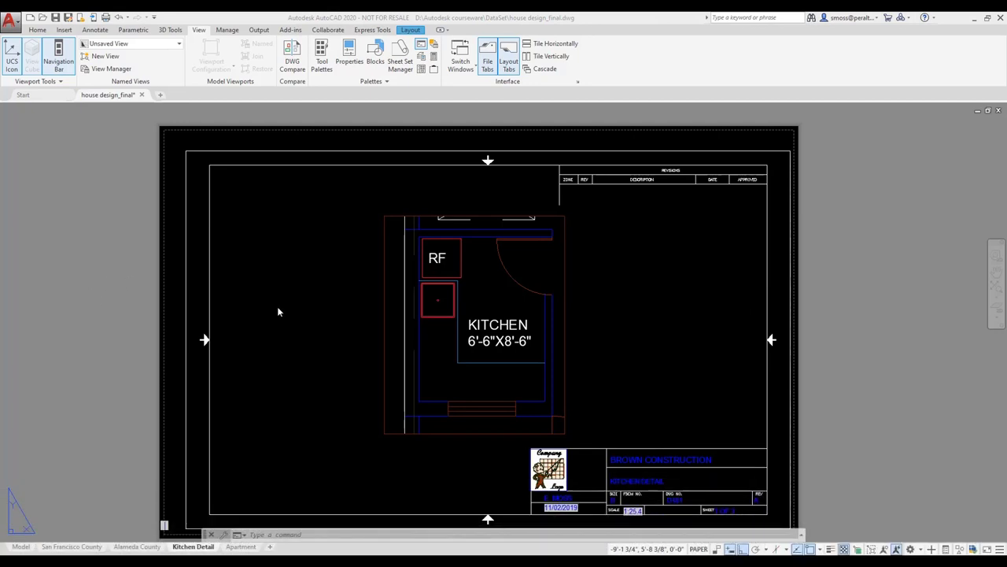
right_click(181, 549)
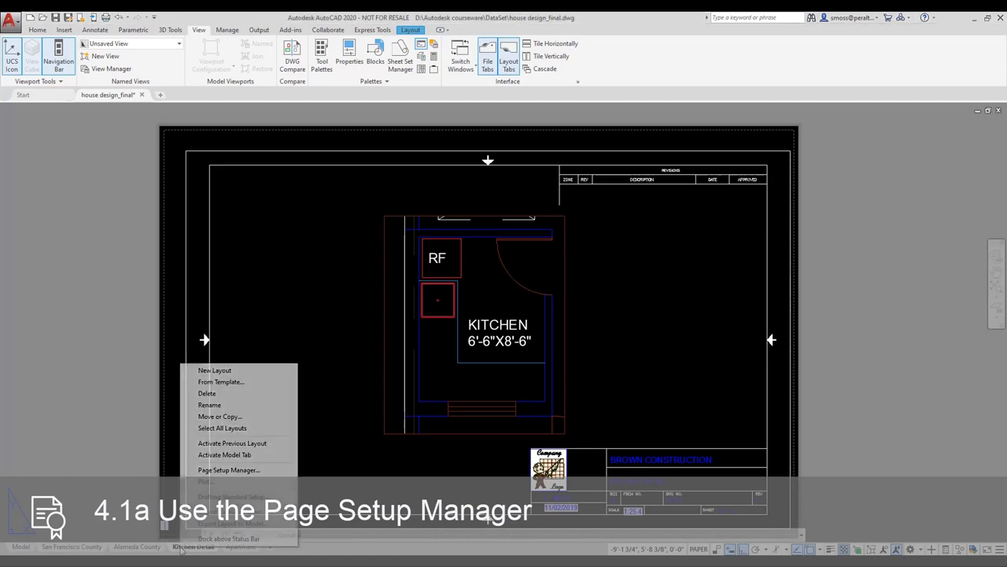
click(262, 471)
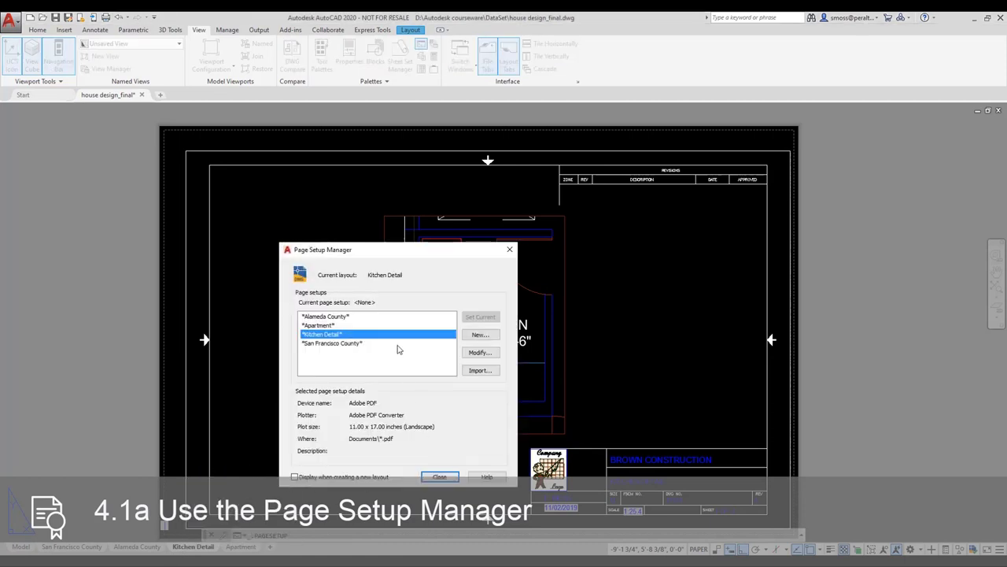
click(477, 352)
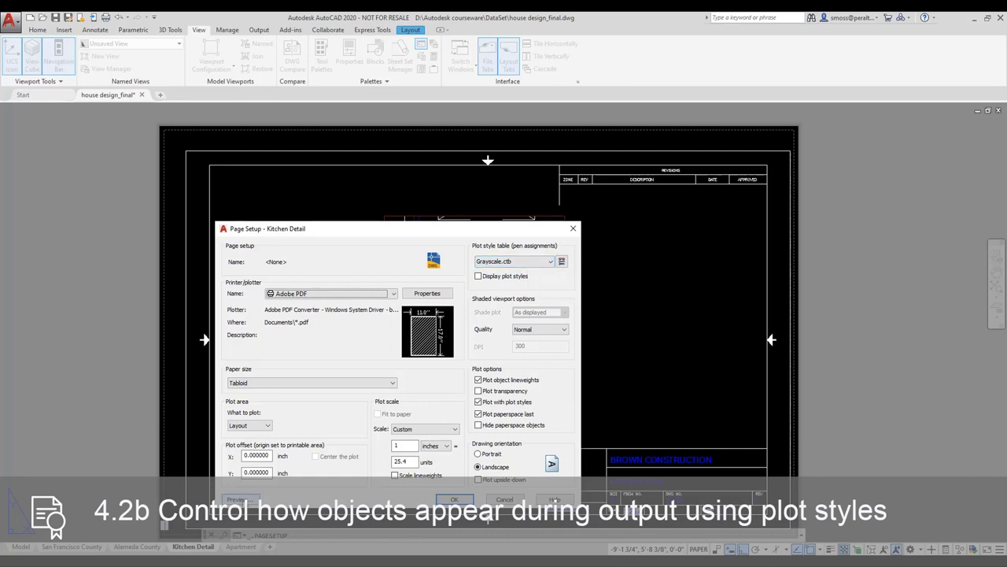
click(241, 500)
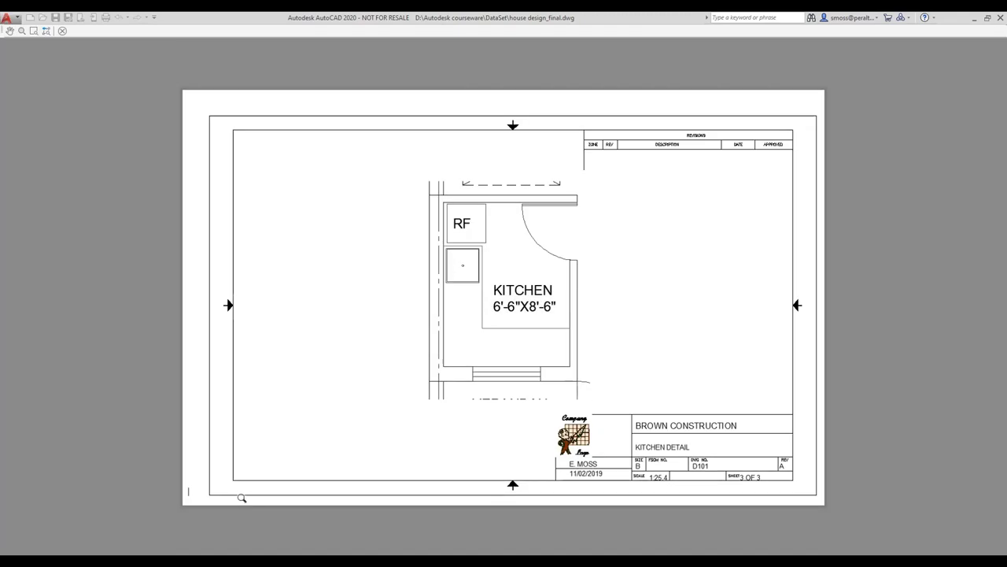
click(62, 31)
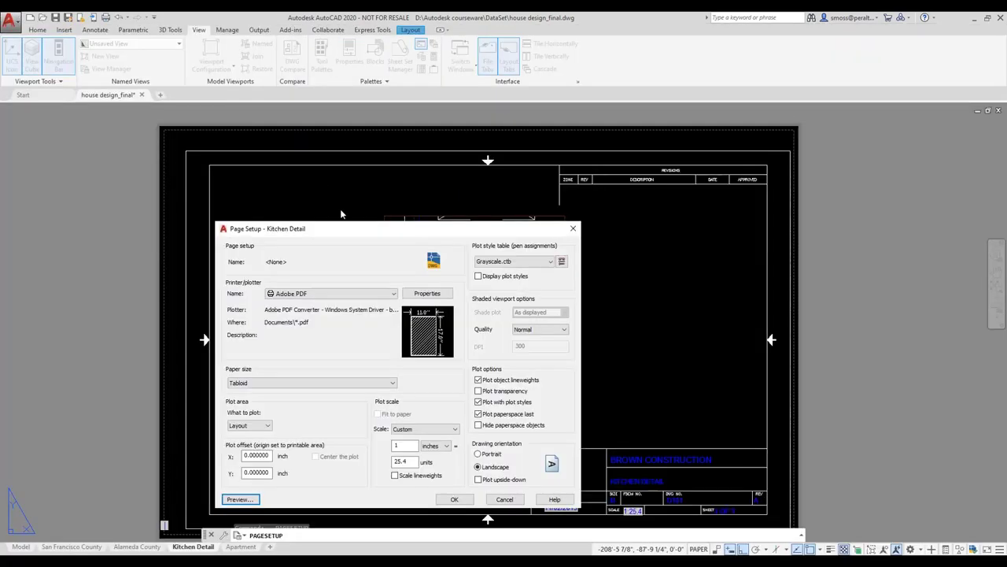
click(455, 501)
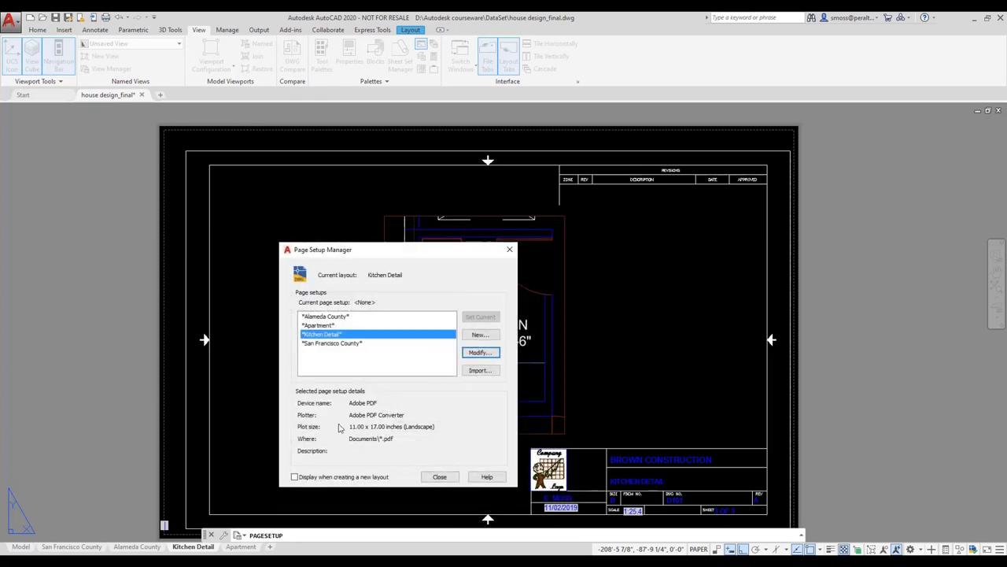
click(440, 477)
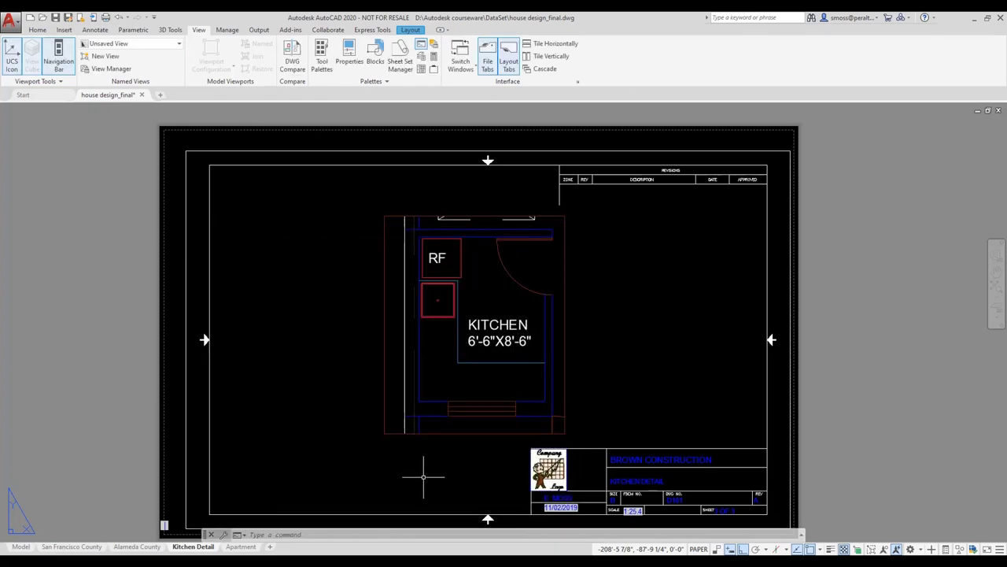
Step: Modify the San Francisco County page setup to use the sfcpwmono.ctb plot style table
click(71, 546)
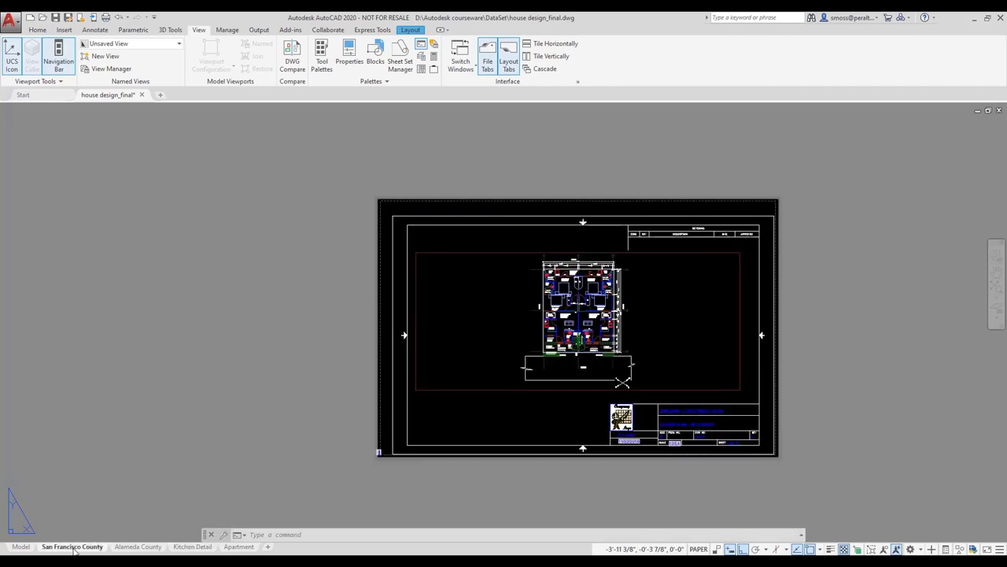
right_click(76, 550)
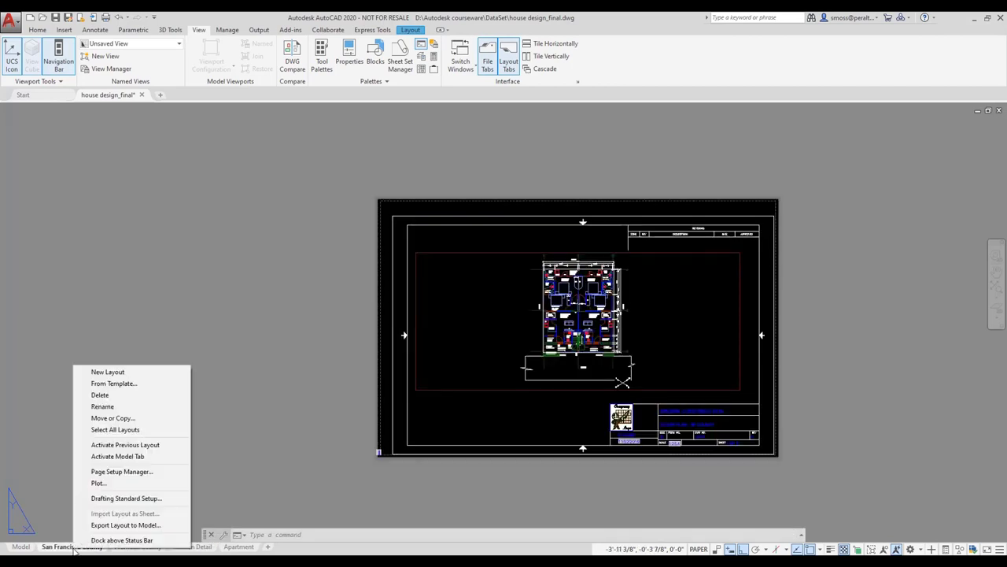
click(144, 475)
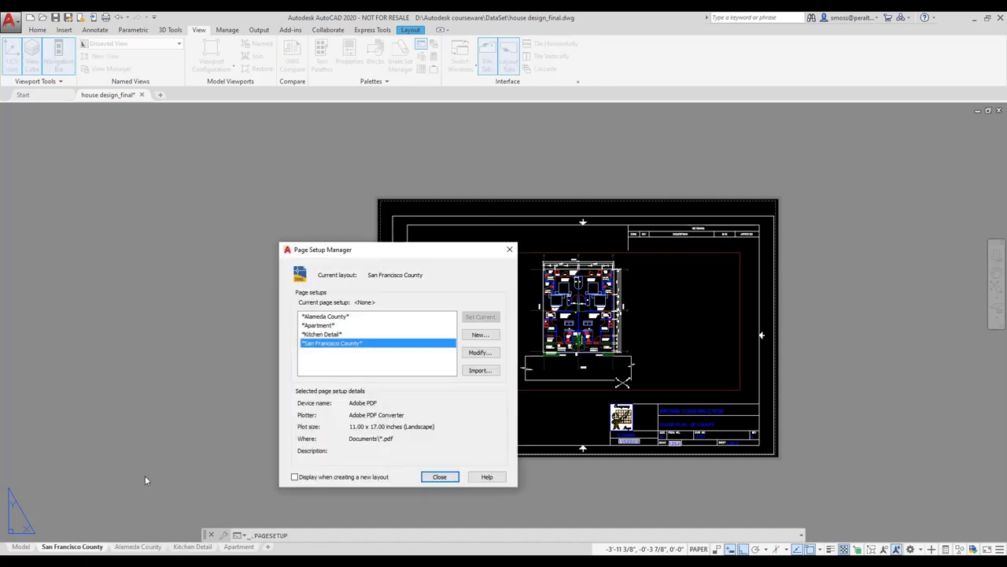
click(479, 352)
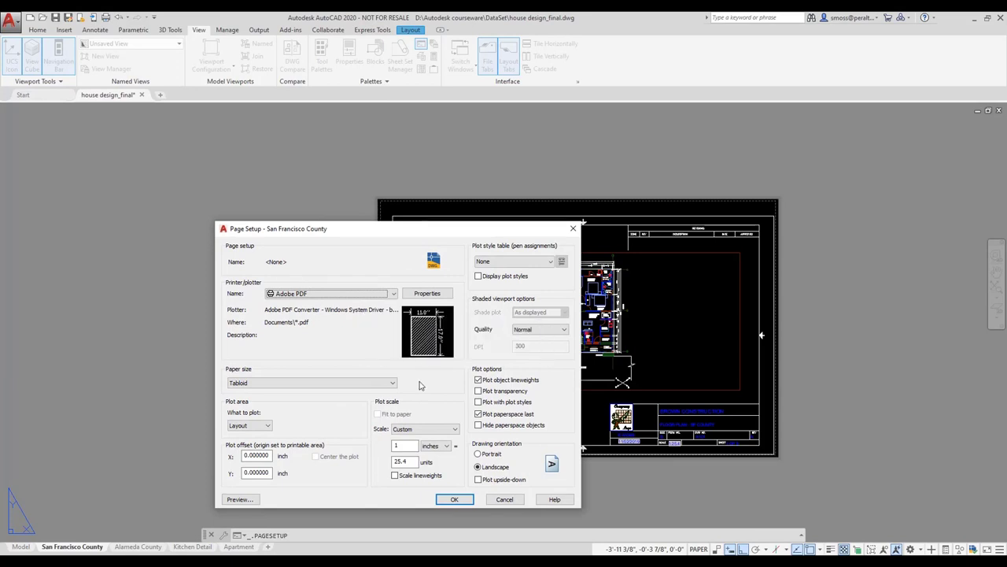
click(547, 263)
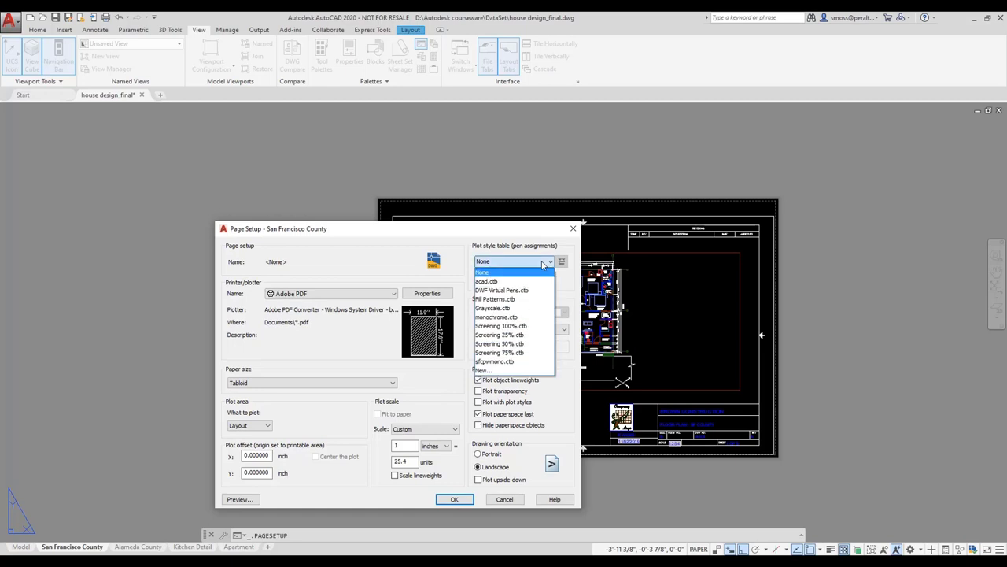
click(523, 364)
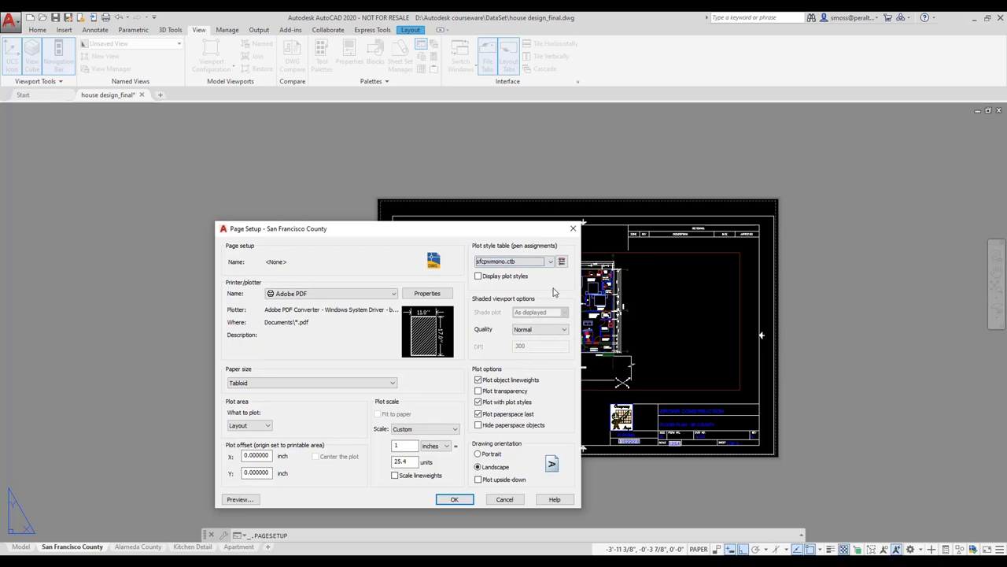
drag(516, 232, 407, 224)
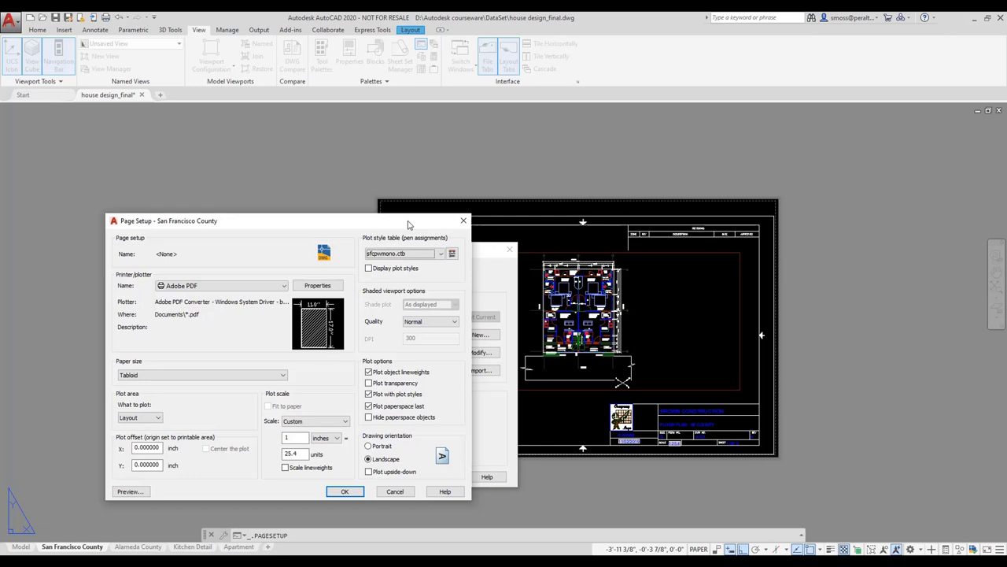
Step: Review the Color 1 and Color 5 styles in sfcpwmono.ctb, save it, and accept the page setup
click(452, 254)
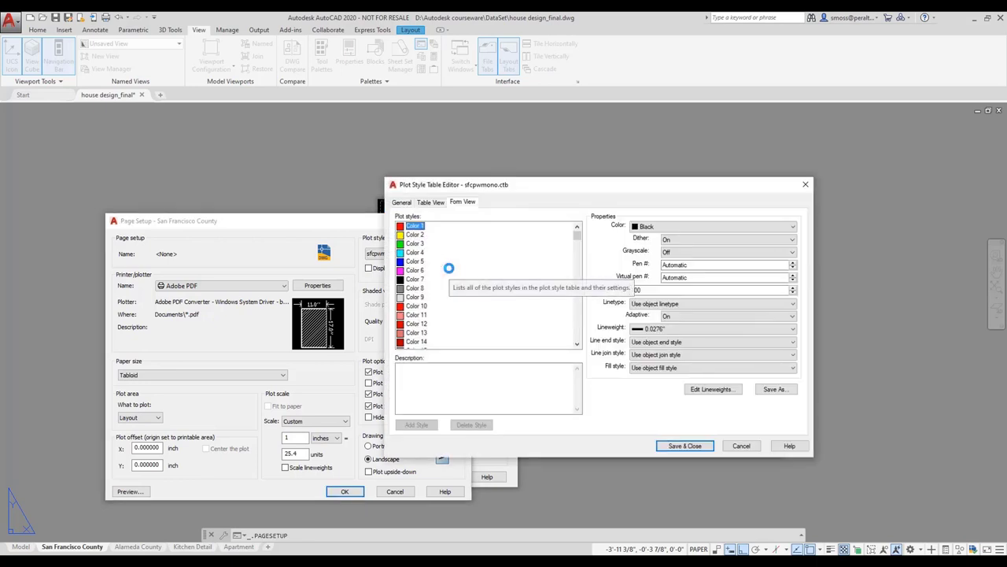
click(428, 203)
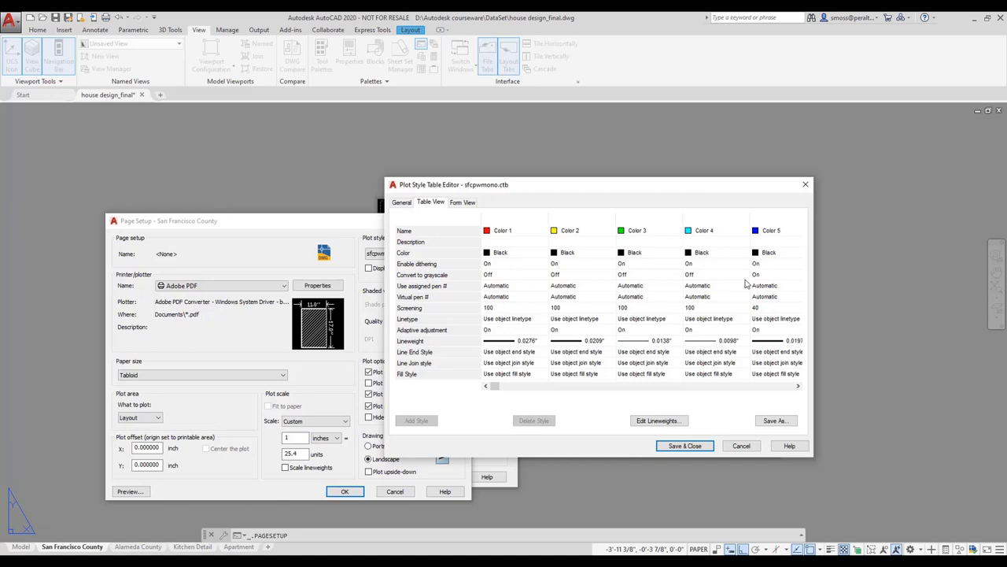
click(464, 203)
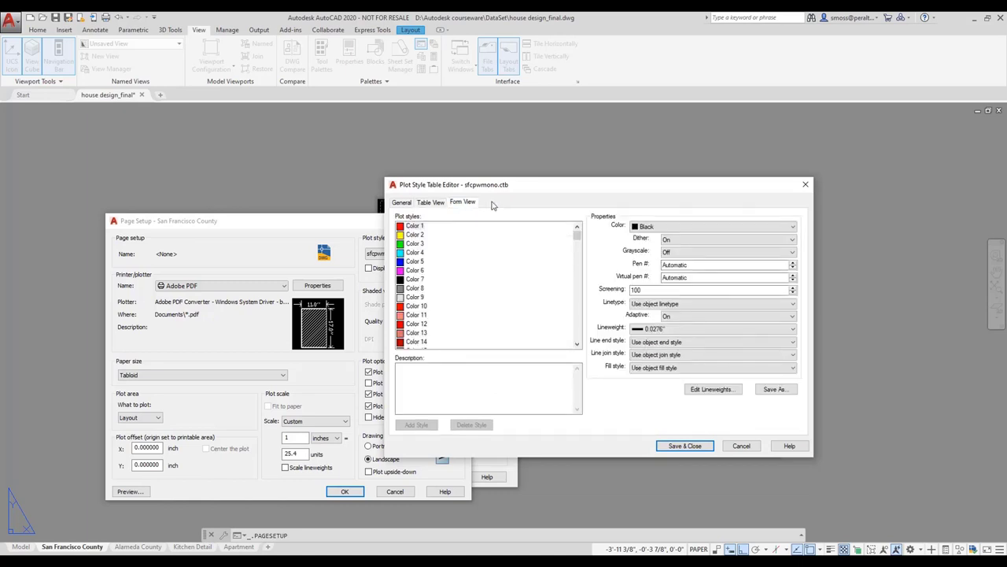
click(415, 226)
click(412, 263)
click(682, 446)
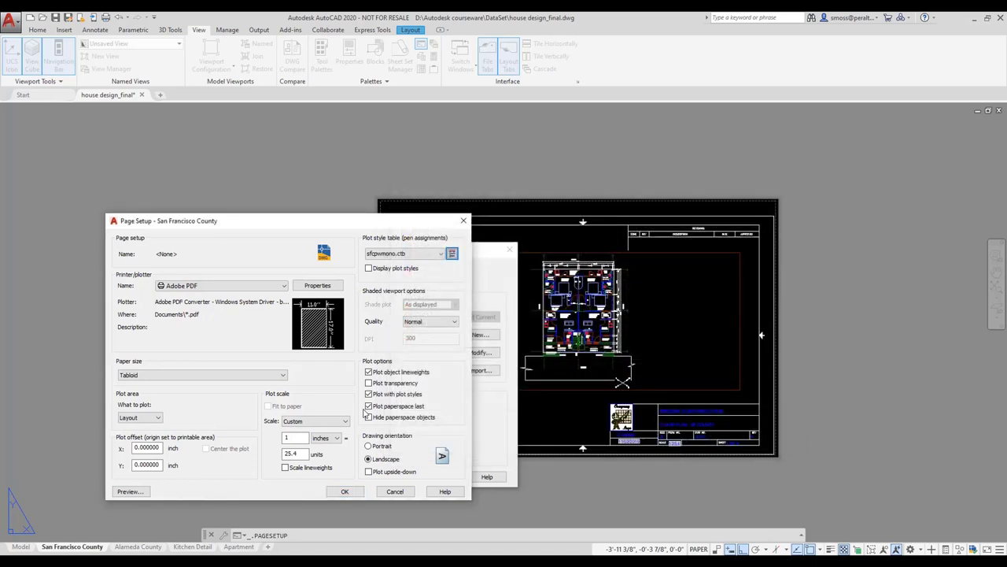
click(344, 491)
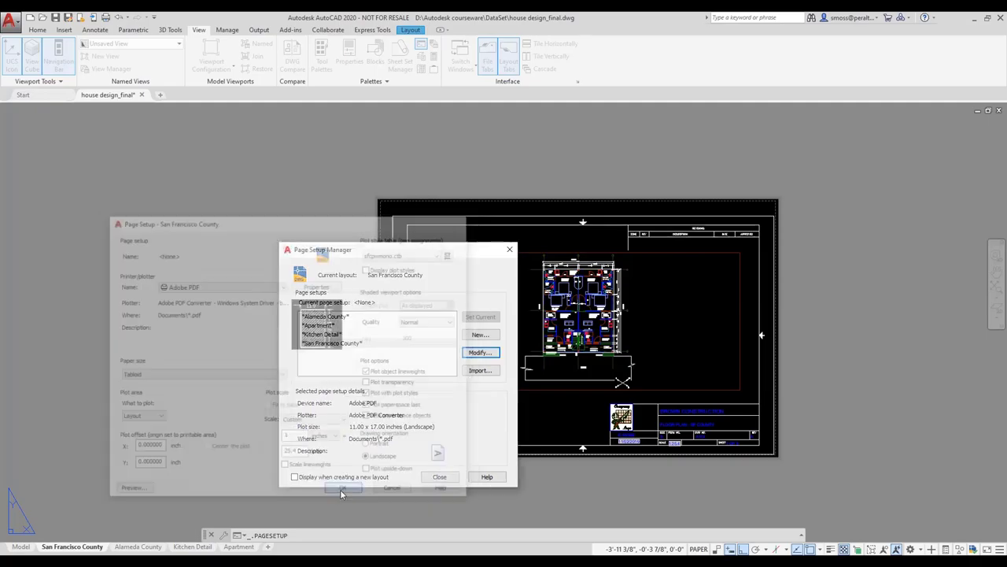
Step: Review the Alameda County page setup, accept it unchanged, then click in the left floor plan
click(443, 475)
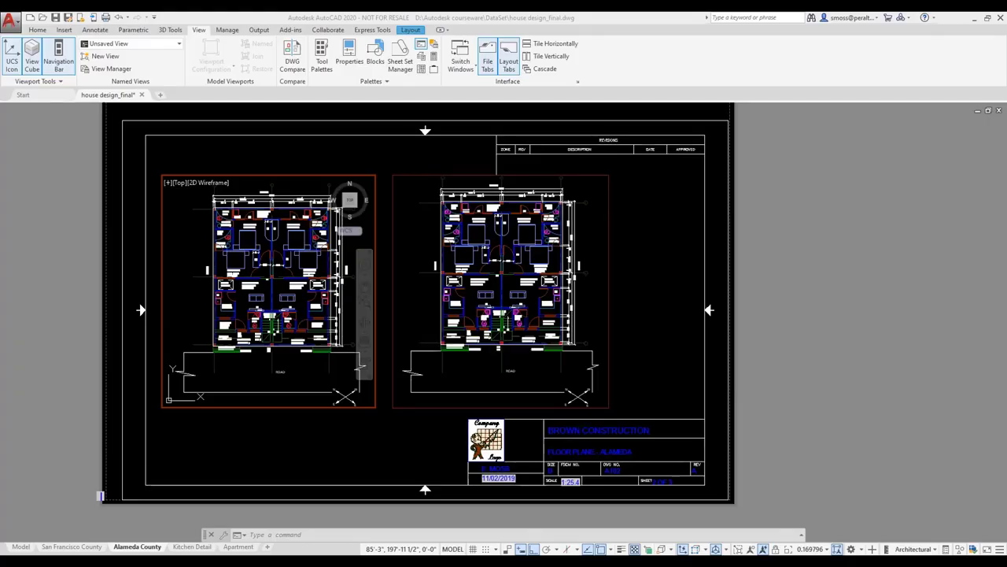
right_click(133, 547)
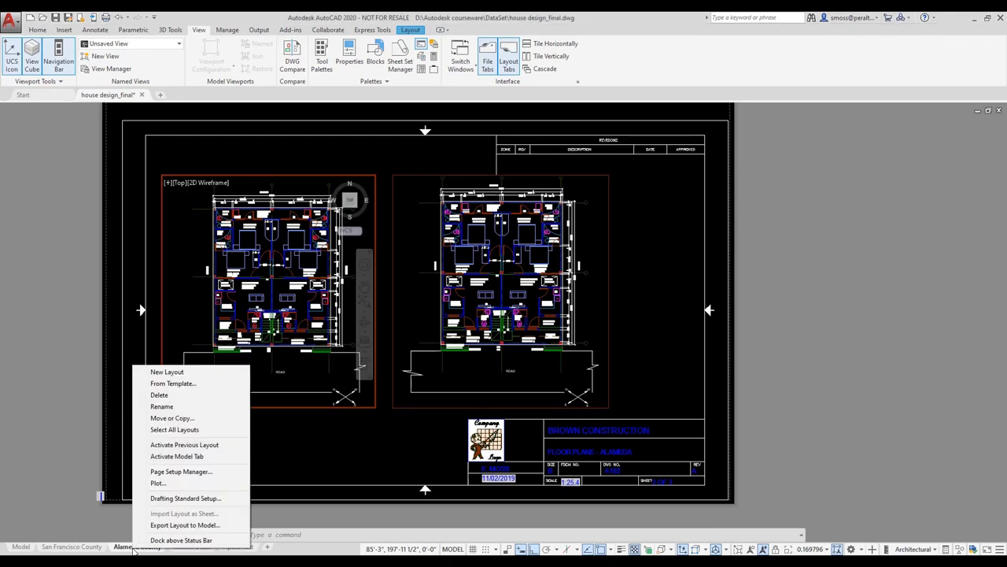
click(181, 472)
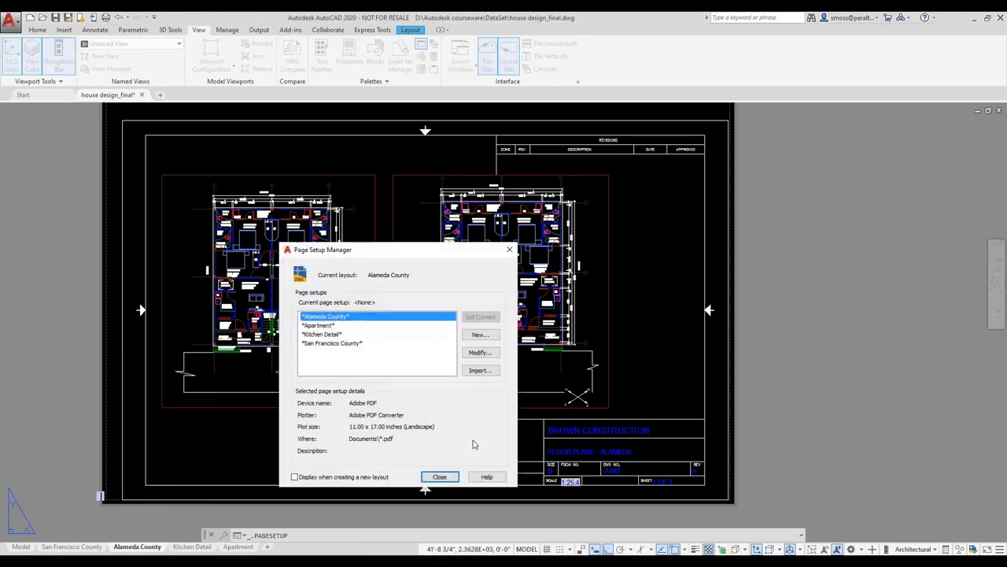
click(476, 354)
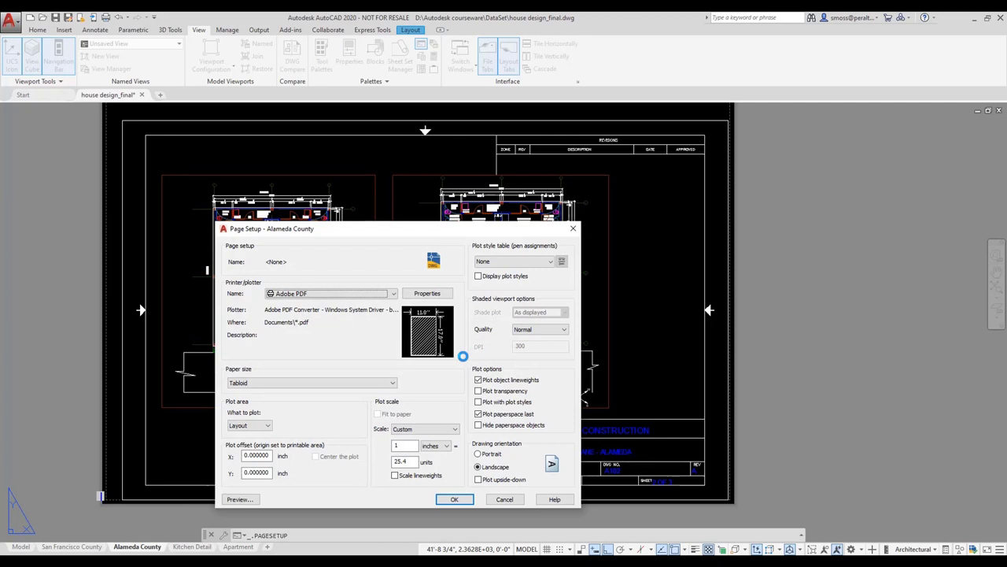
click(456, 500)
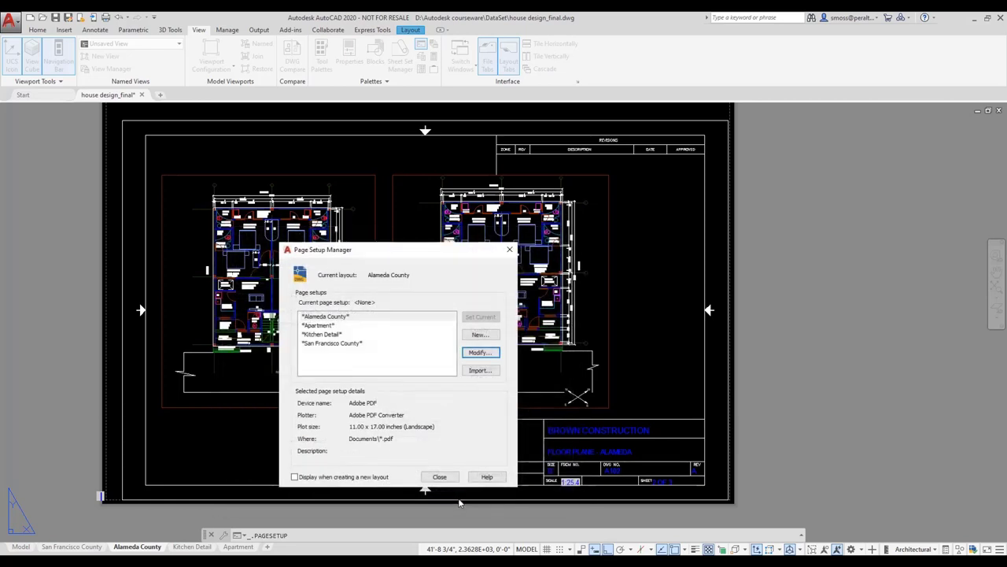
click(443, 478)
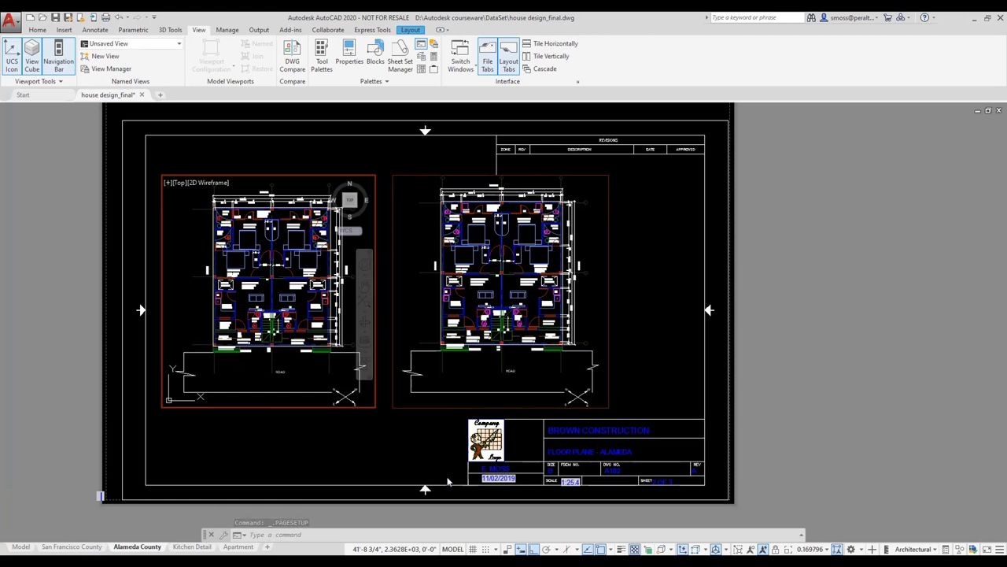
click(187, 240)
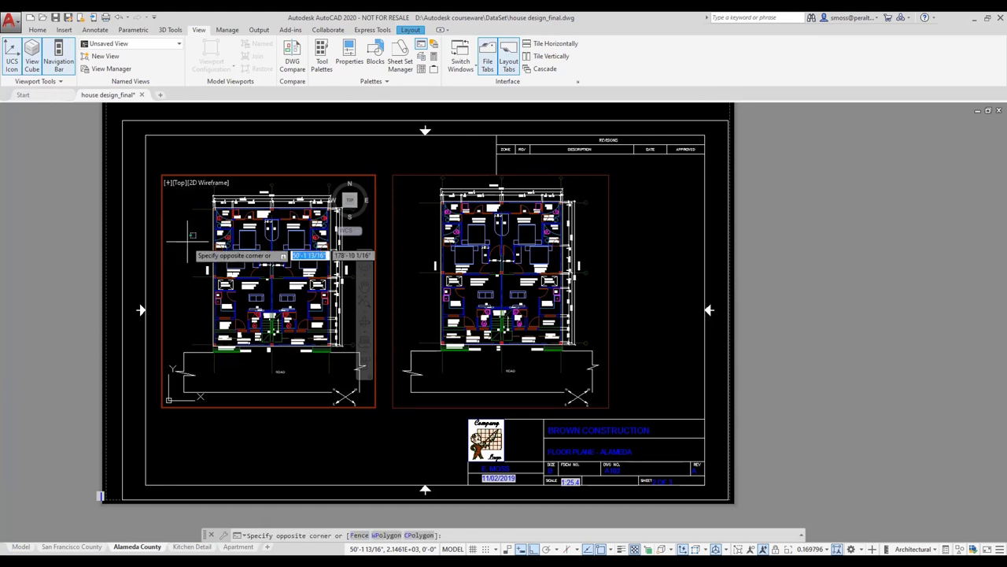
click(189, 235)
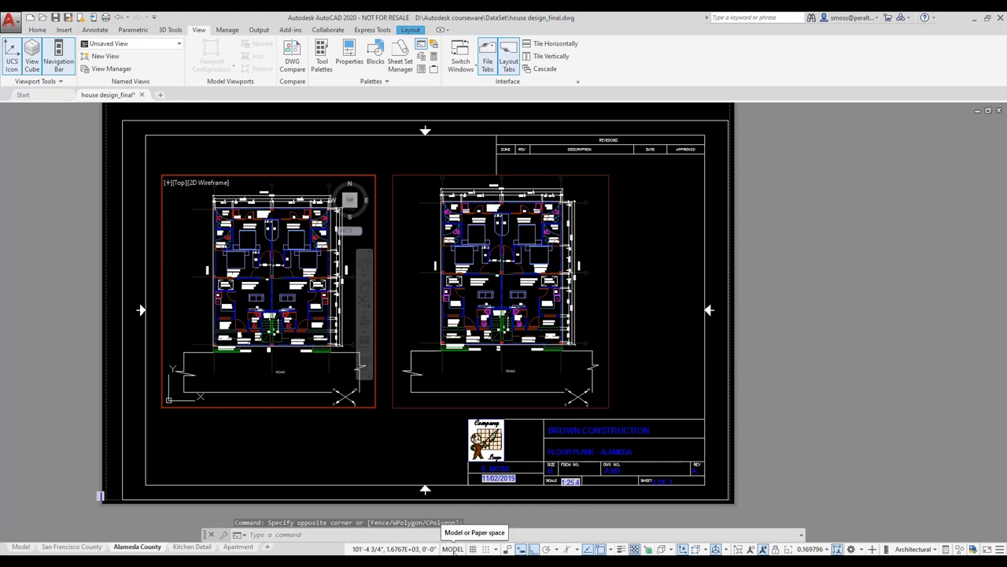
Step: Open Layer Properties and give the dim layer a green viewport colour override
click(38, 31)
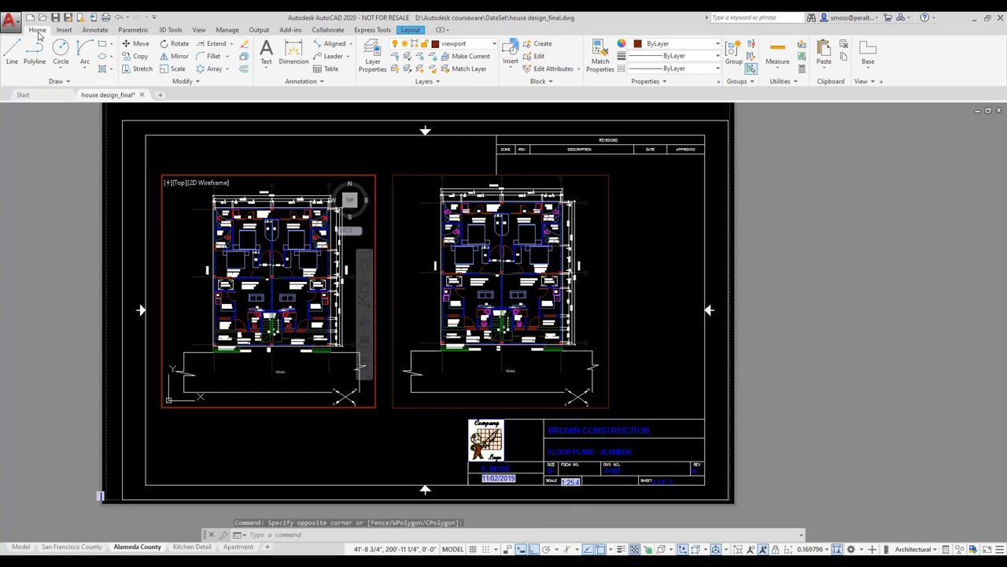
click(378, 64)
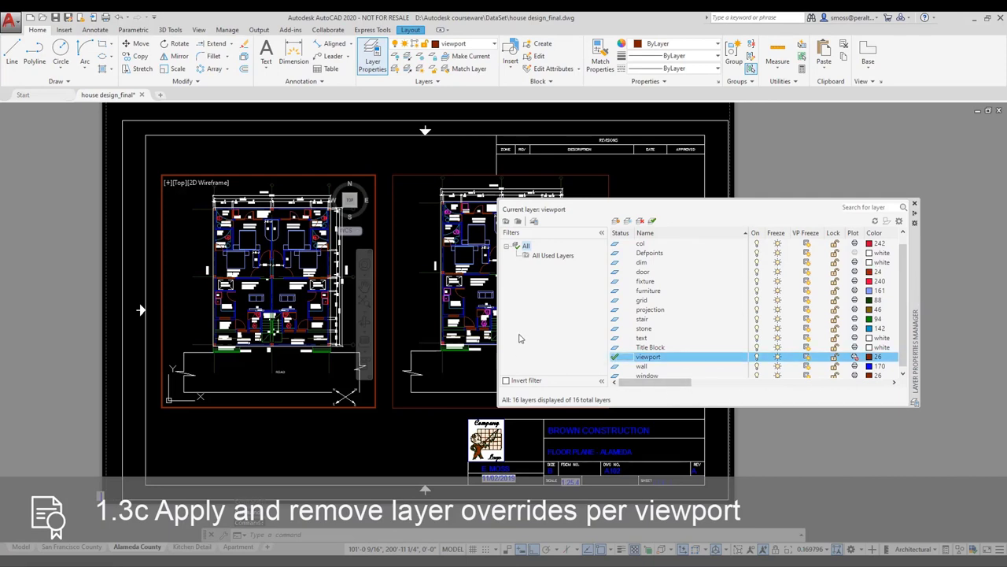
click(602, 234)
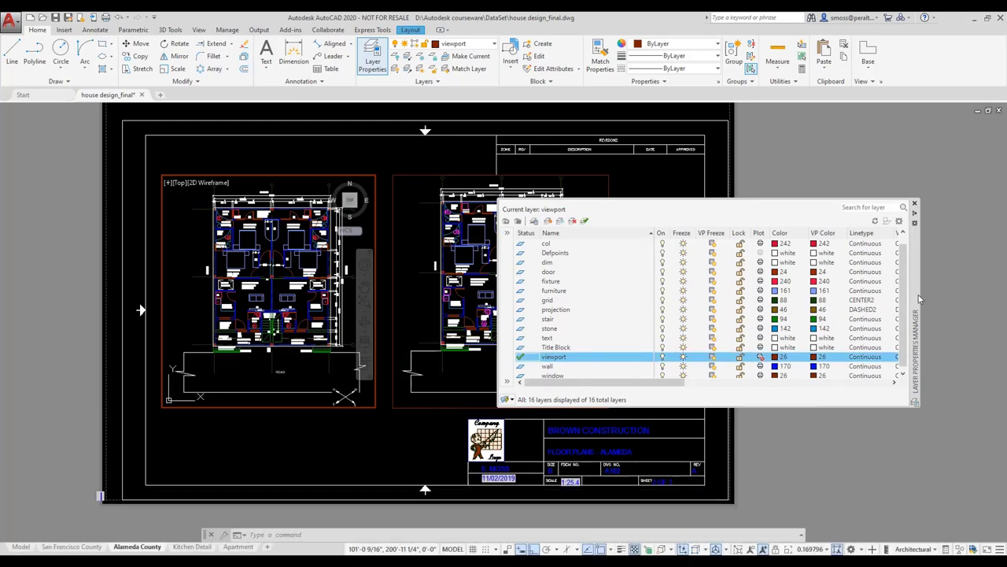
click(549, 263)
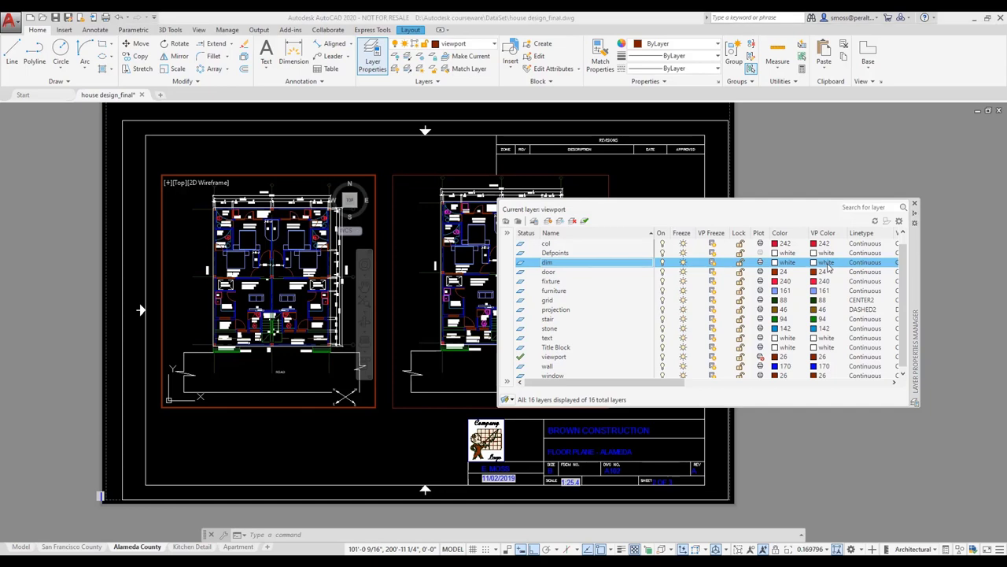
click(824, 262)
click(441, 313)
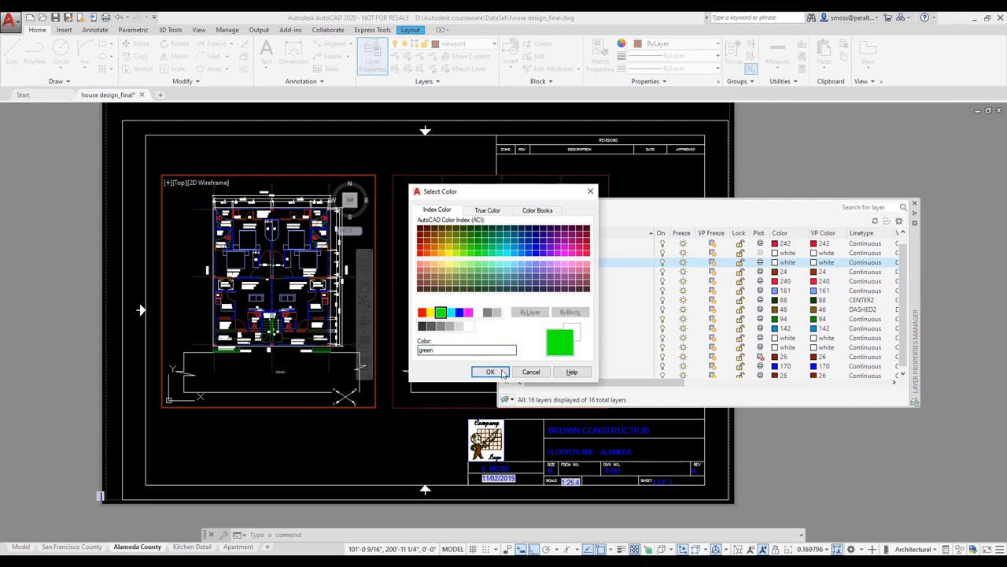
click(490, 372)
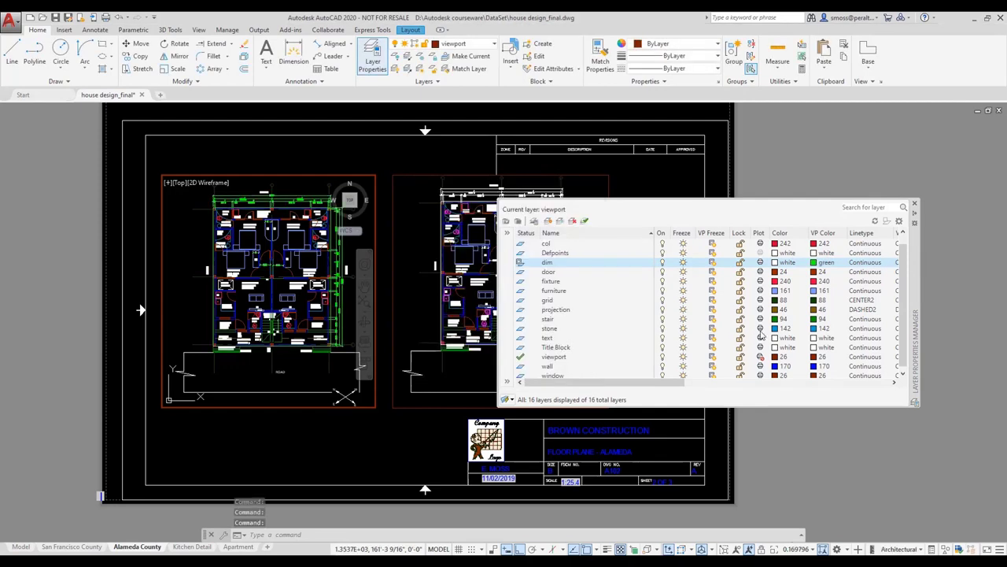
Step: Give the fixture layer a cyan viewport colour and freeze furniture in this viewport only
click(555, 282)
click(819, 282)
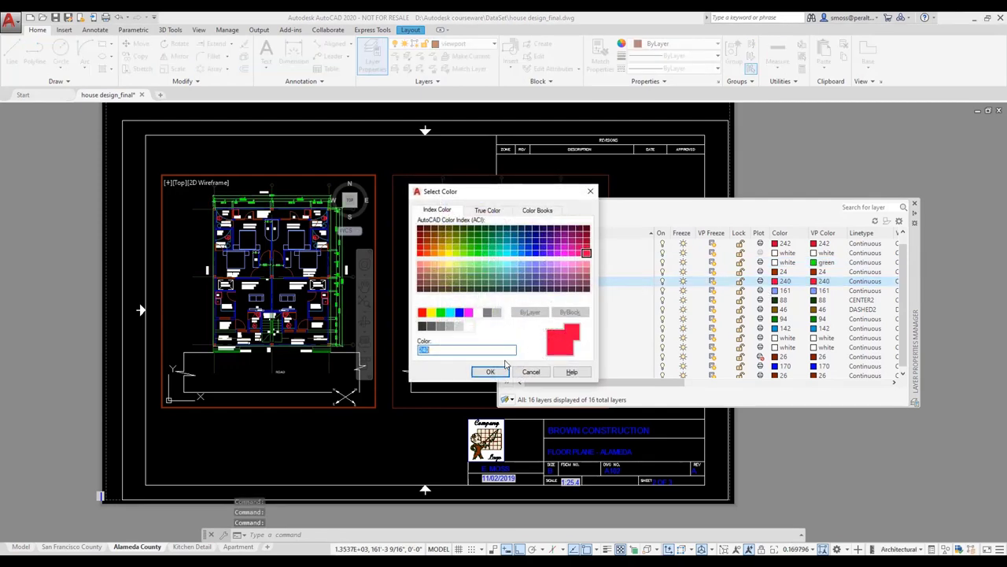
click(451, 313)
click(489, 372)
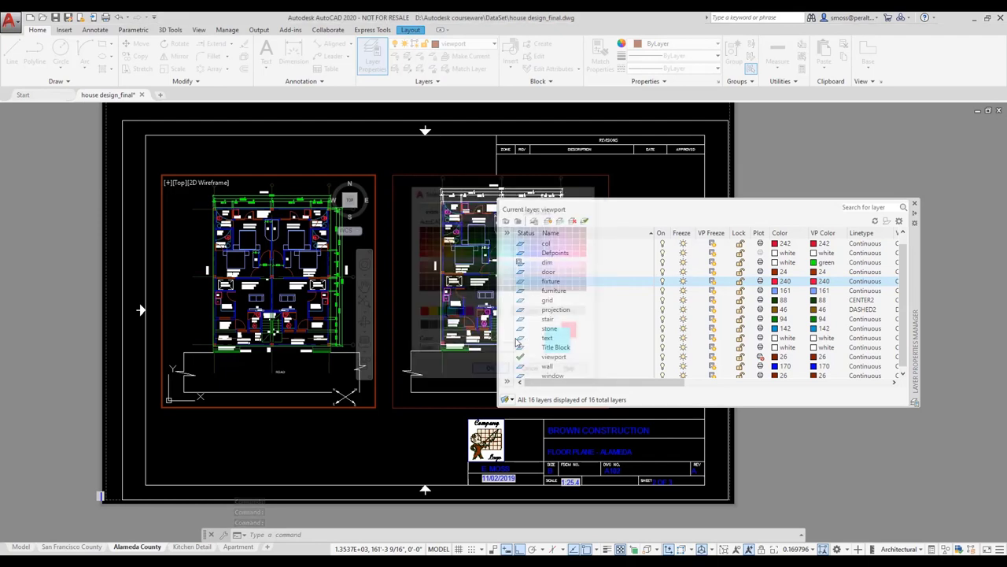
click(568, 291)
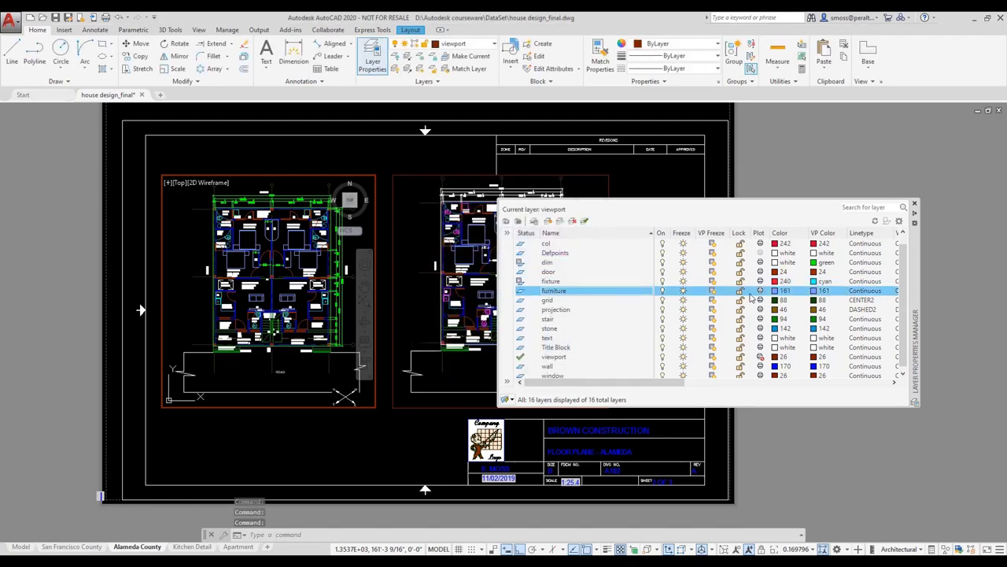
click(713, 292)
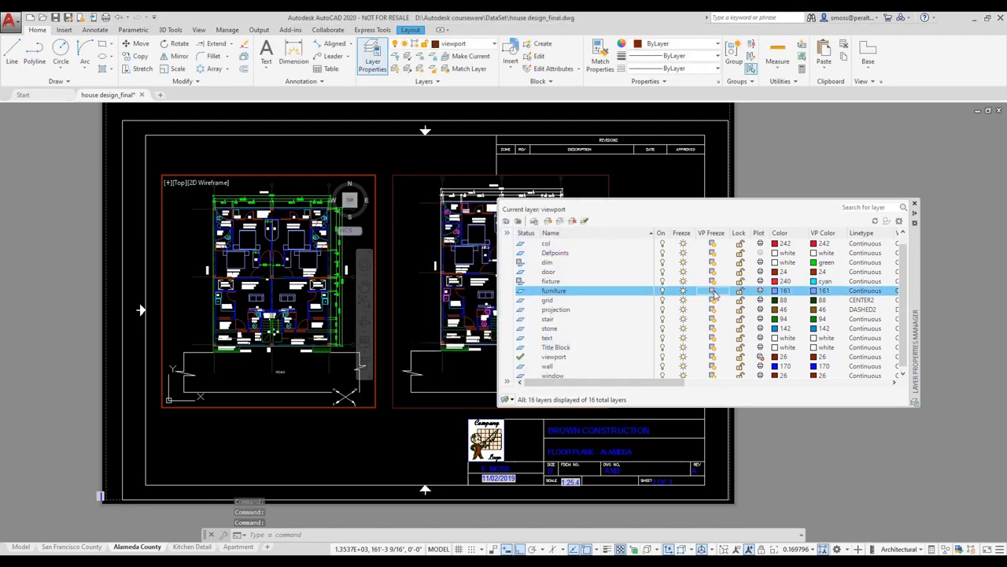
Step: Set the wall layer's viewport colour to white and return to the sheet
click(553, 367)
click(824, 370)
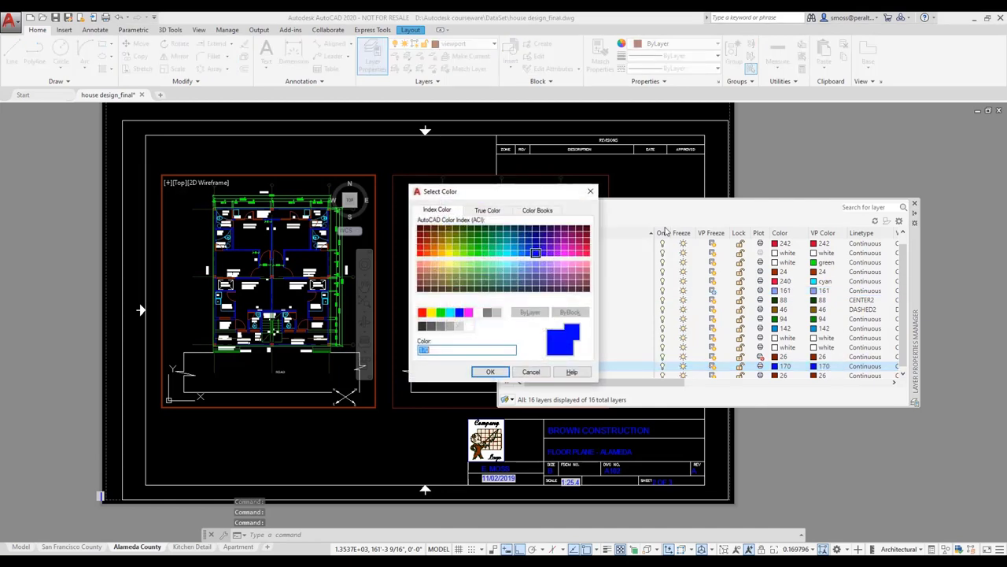
click(477, 312)
click(490, 371)
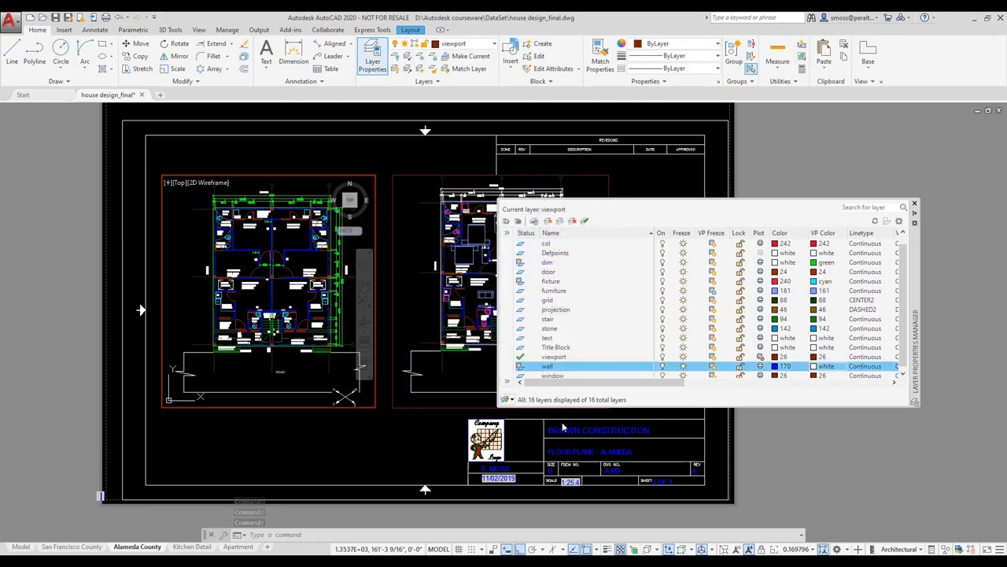
click(439, 548)
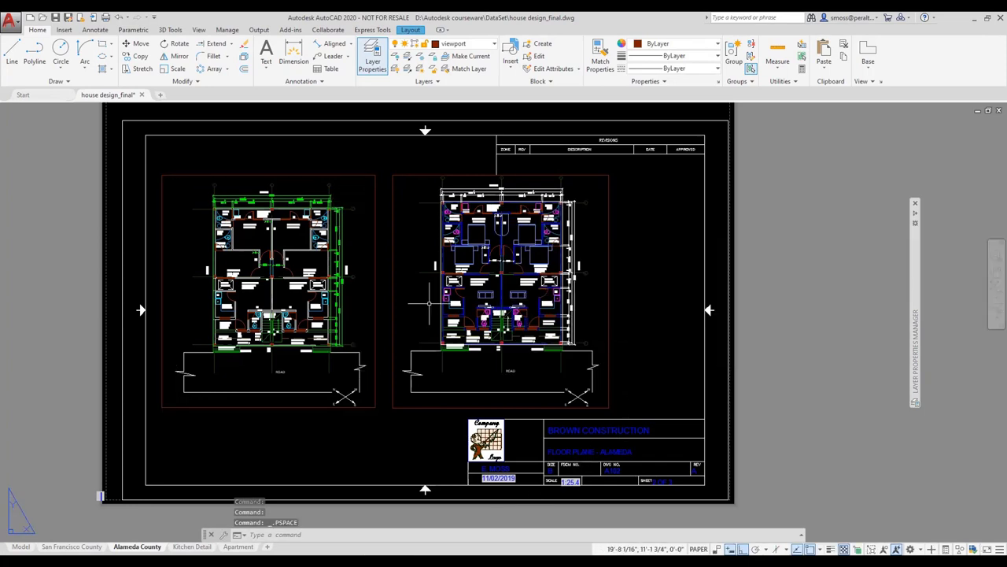
Step: Activate the right viewport and override the dim layer's colour to red there
double_click(429, 305)
mouse_move(914, 318)
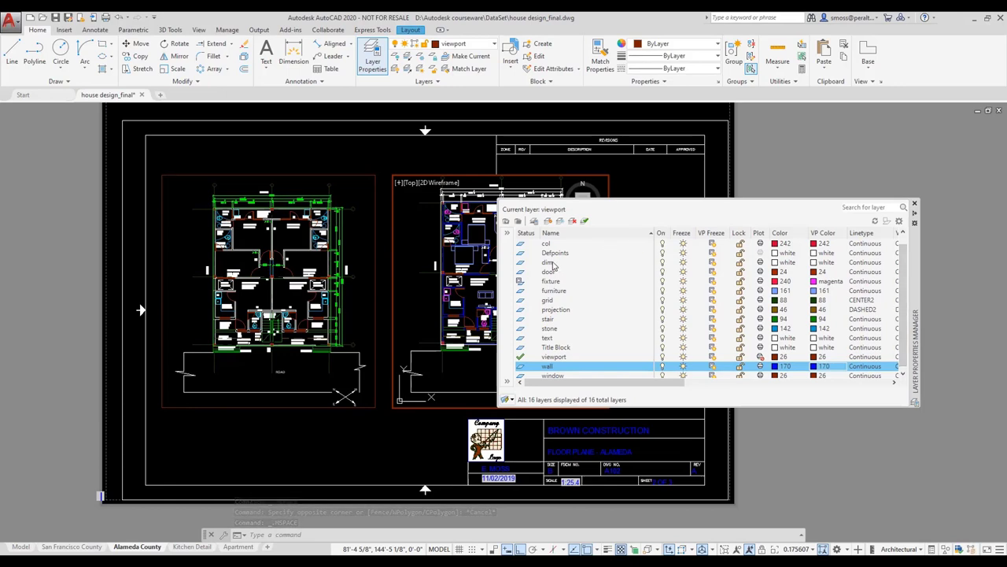
click(854, 262)
click(823, 262)
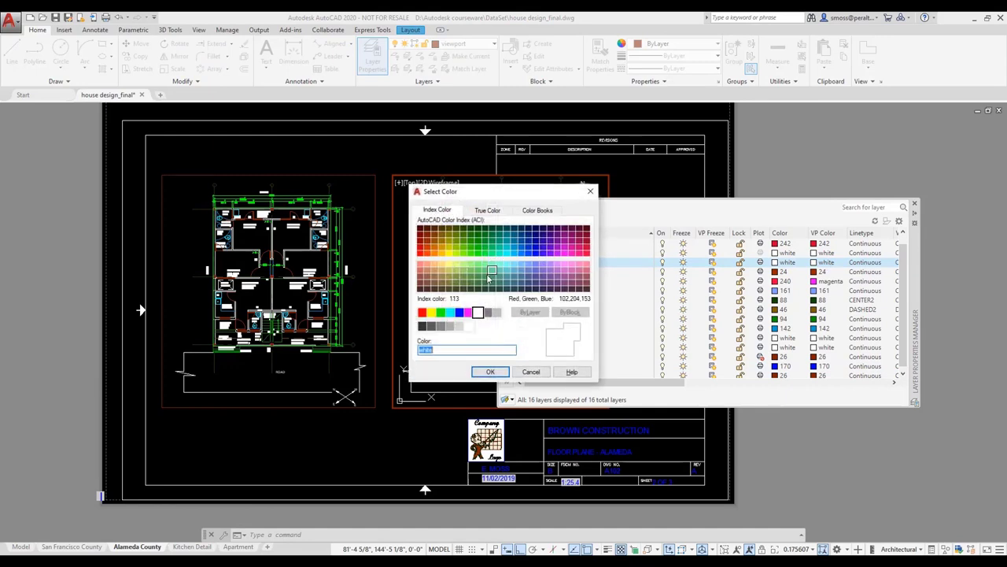
click(421, 313)
click(488, 372)
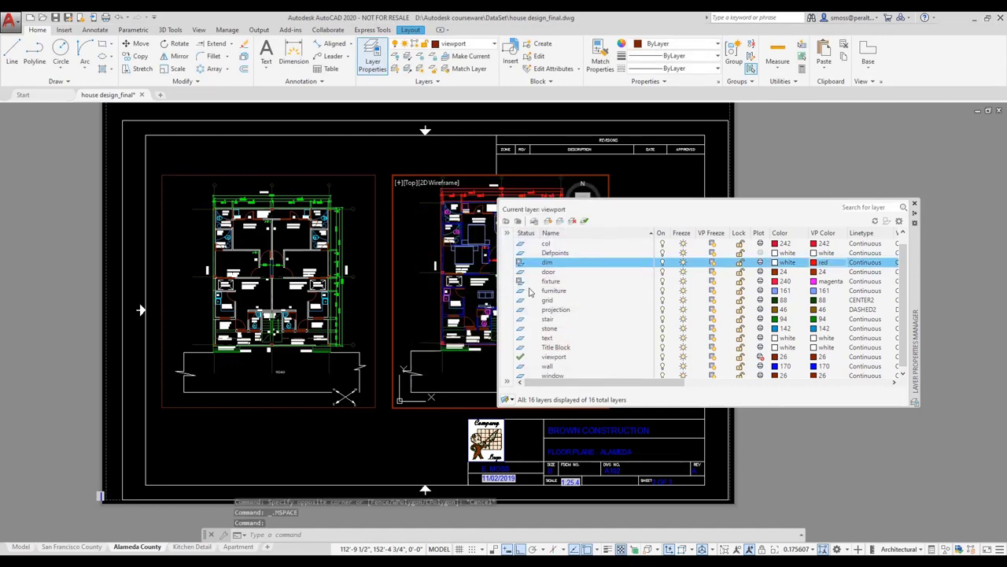
Step: Override the furniture layer's colour to green in the right viewport
click(545, 291)
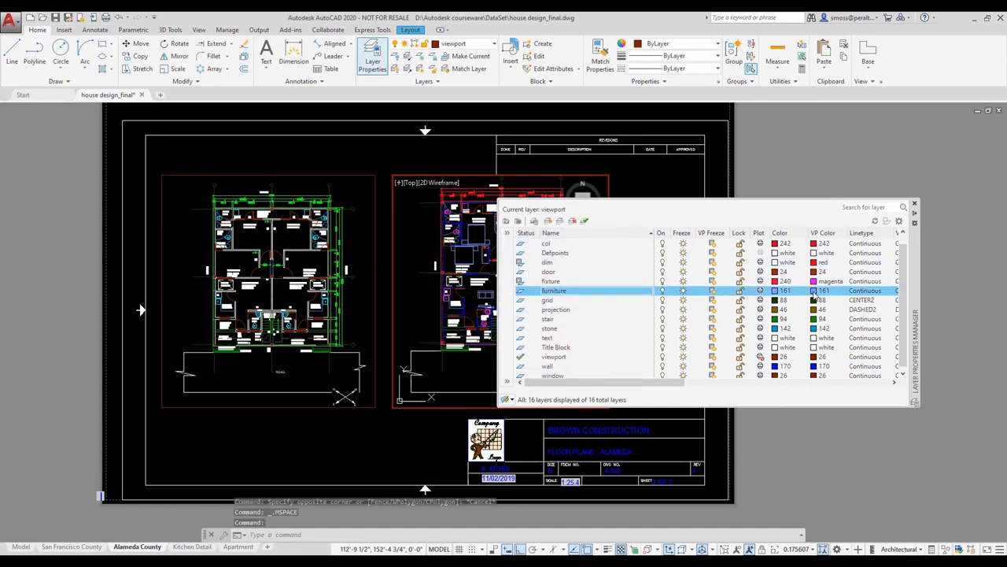
click(814, 291)
click(442, 312)
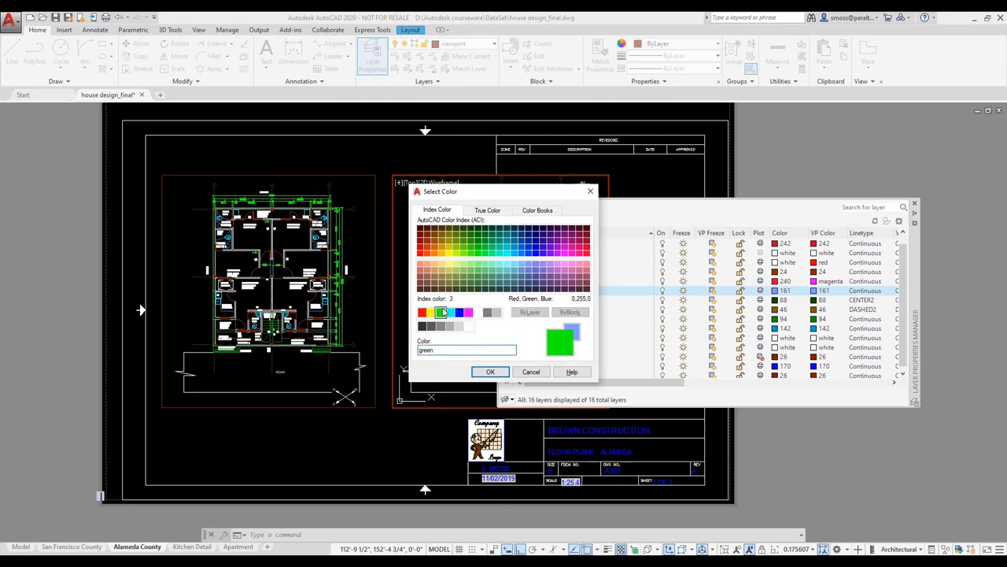
click(489, 371)
click(560, 282)
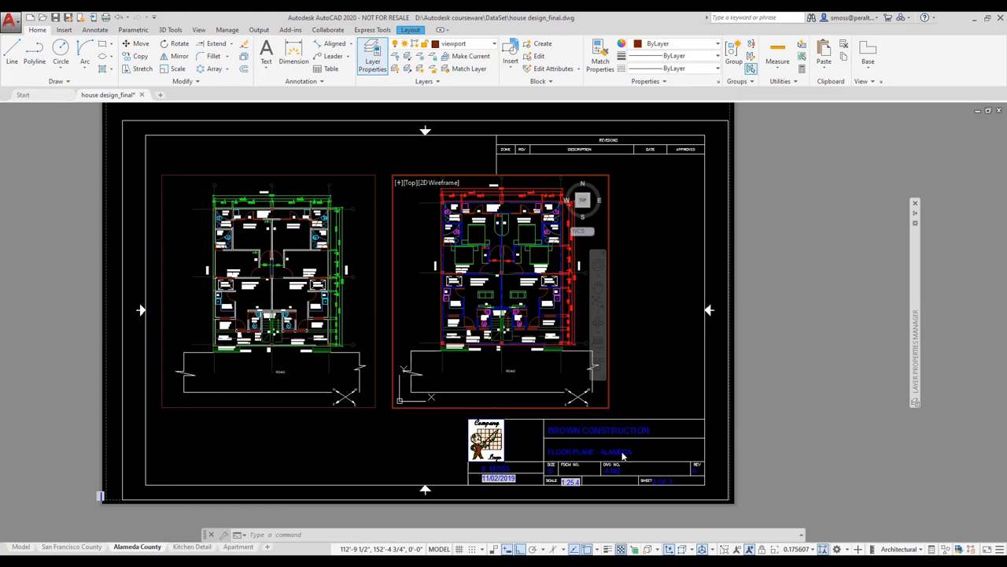
Step: Return to paper space and remove viewport overrides for all layers from the right viewport
double_click(783, 449)
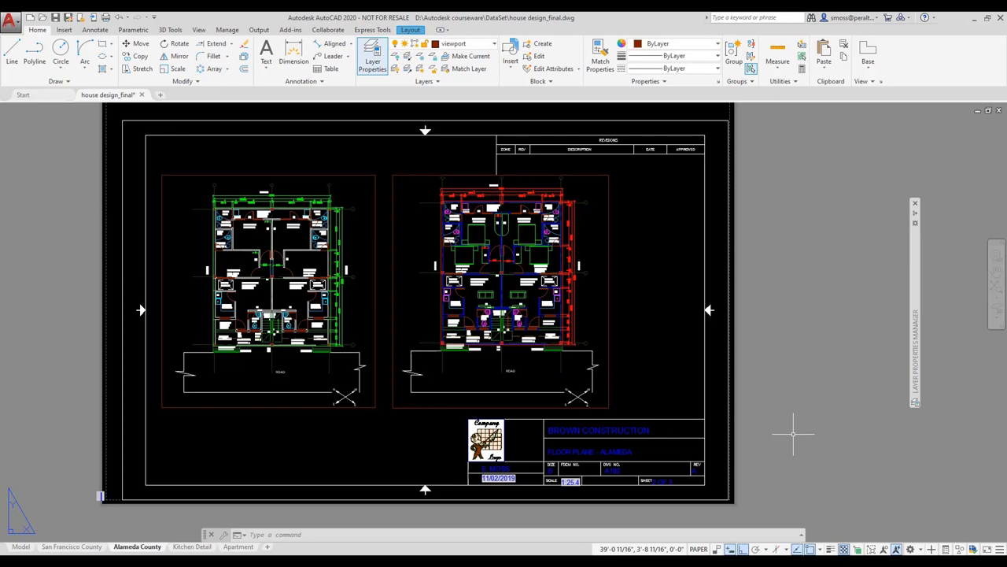
click(398, 174)
right_click(398, 176)
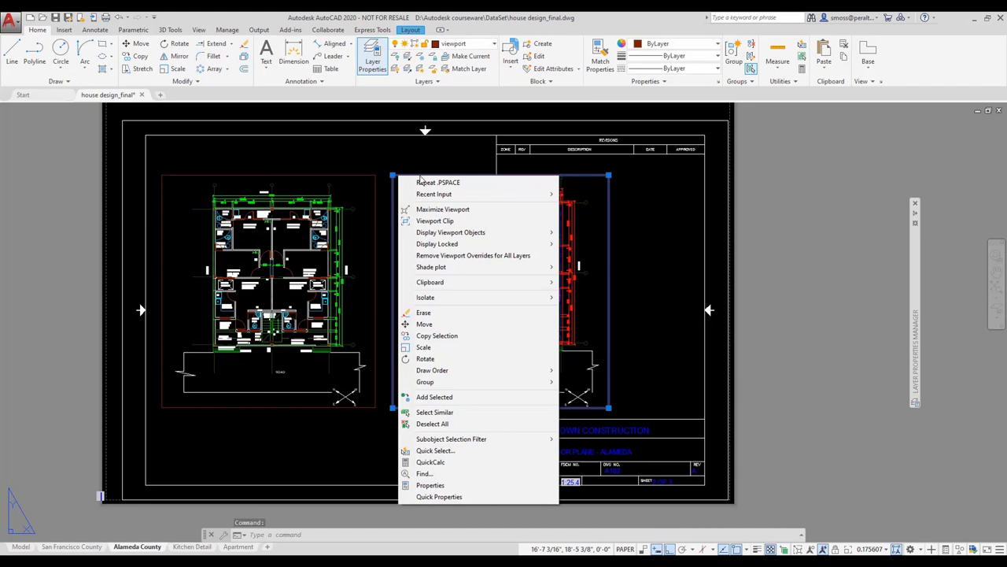
click(541, 260)
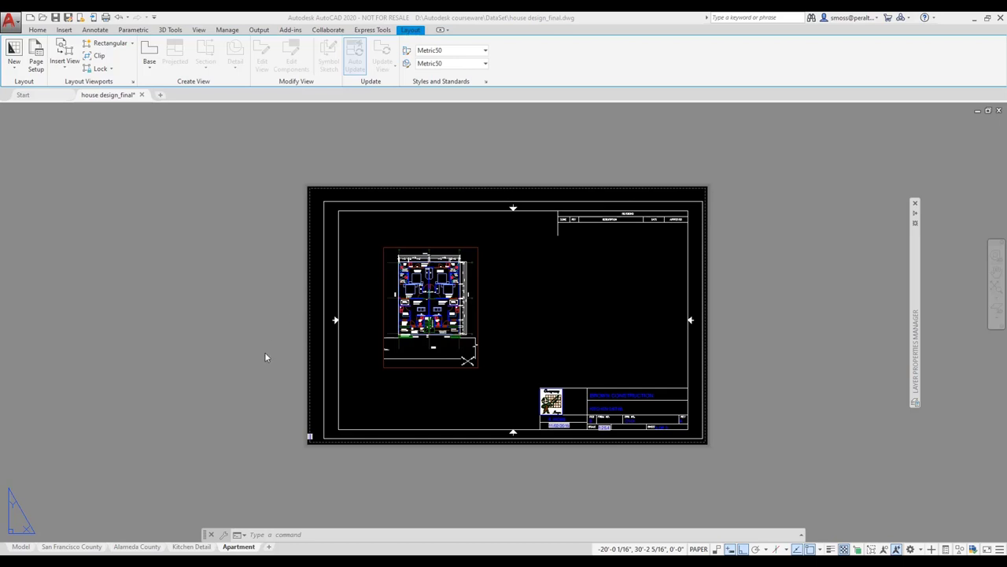
Step: Rotate the Apartment floor-plan viewport 270° about its lower-left corner, then reselect it
scroll(359, 312, up, 2)
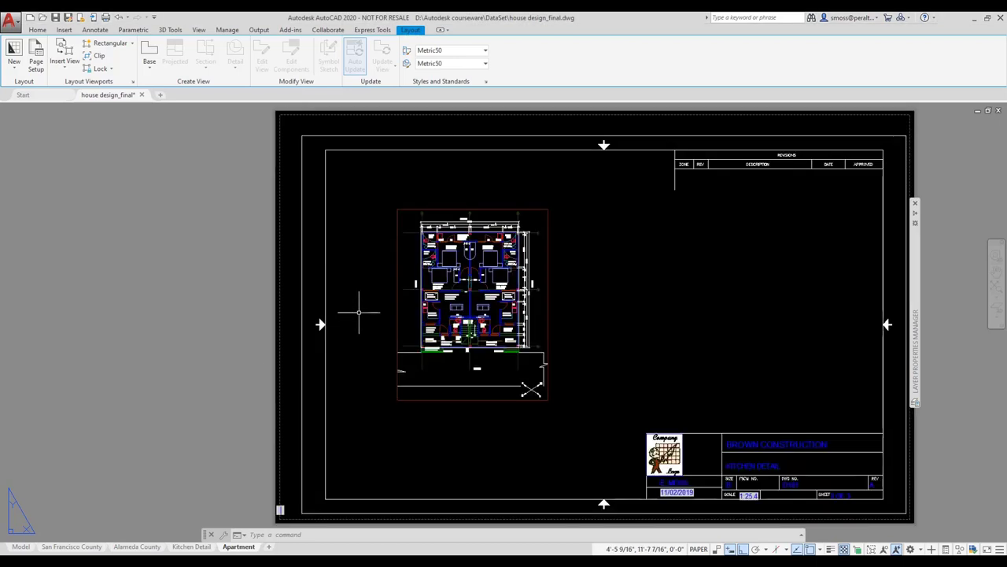
scroll(359, 313, up, 2)
middle_drag(359, 311, 272, 317)
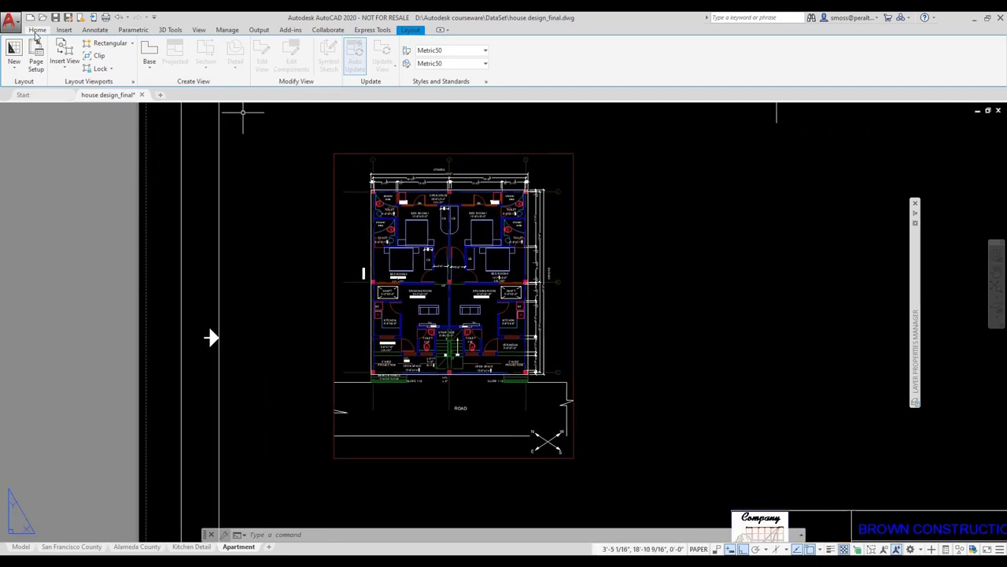
click(37, 30)
click(175, 44)
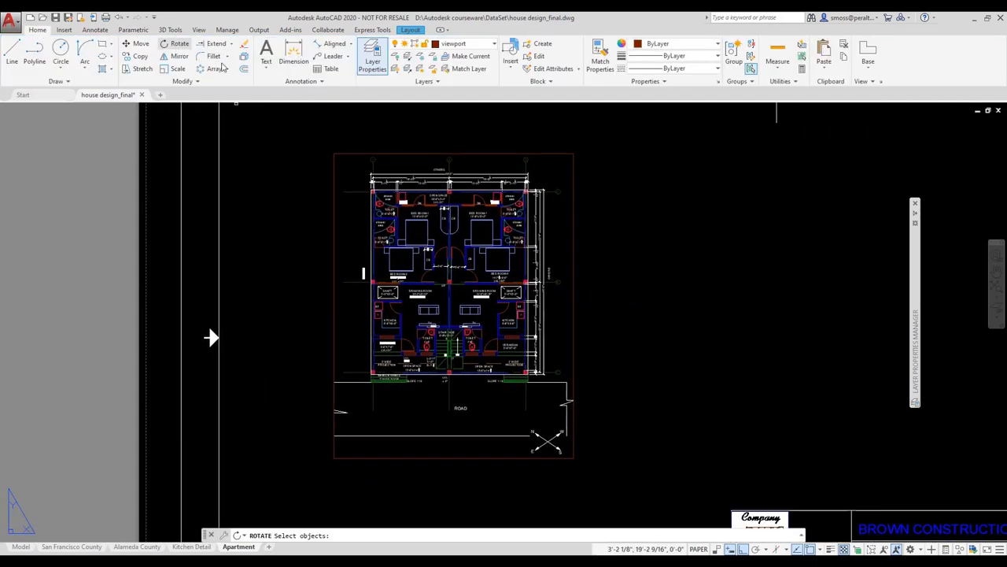
click(362, 457)
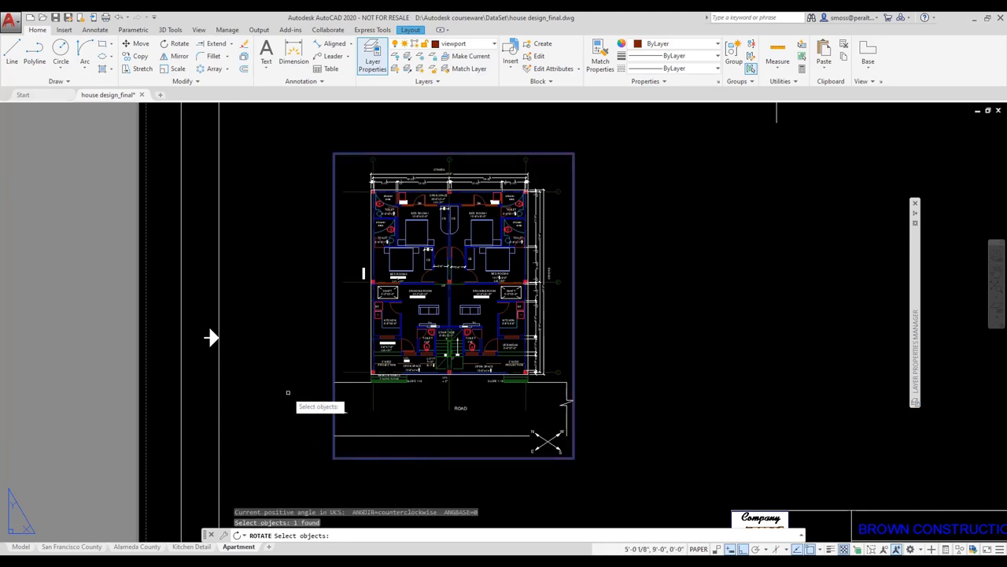
key(Return)
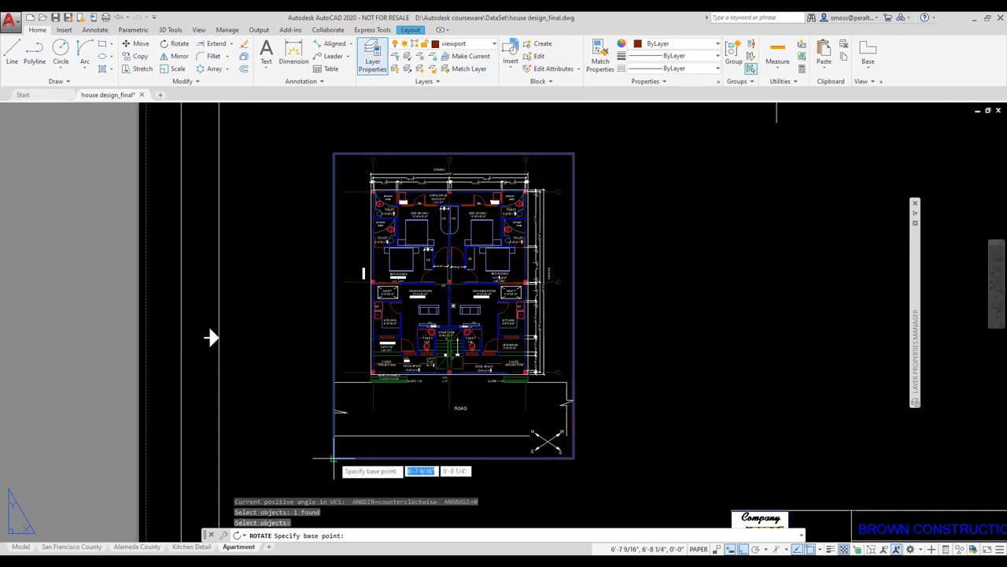
click(334, 457)
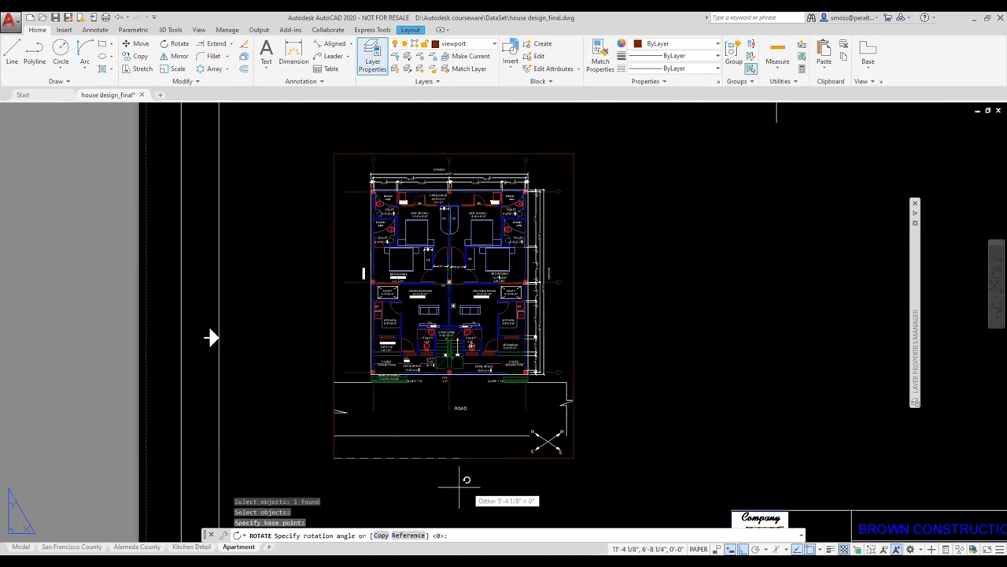
scroll(472, 449, up, 5)
scroll(474, 463, down, 7)
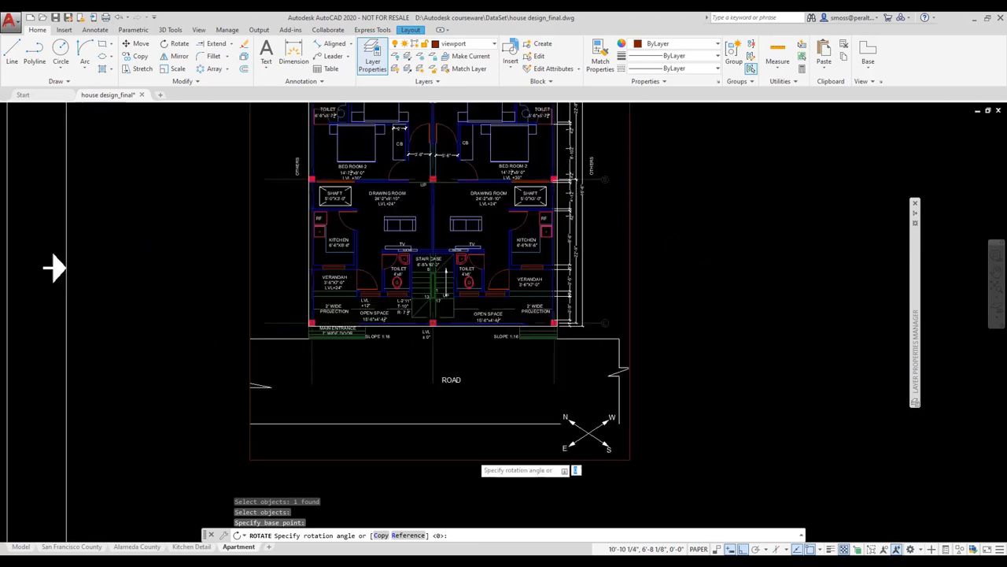
scroll(473, 457, down, 3)
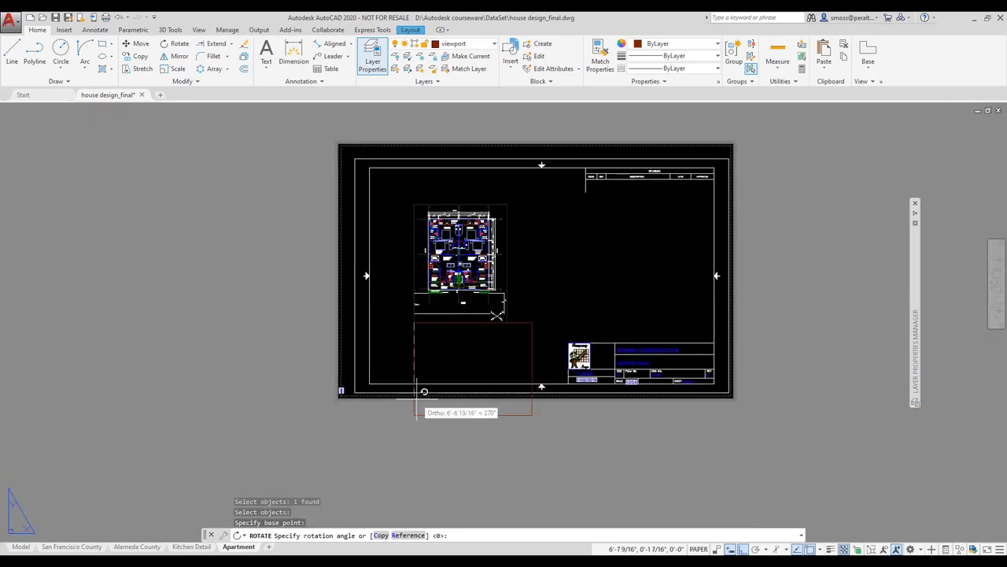
click(417, 431)
click(492, 312)
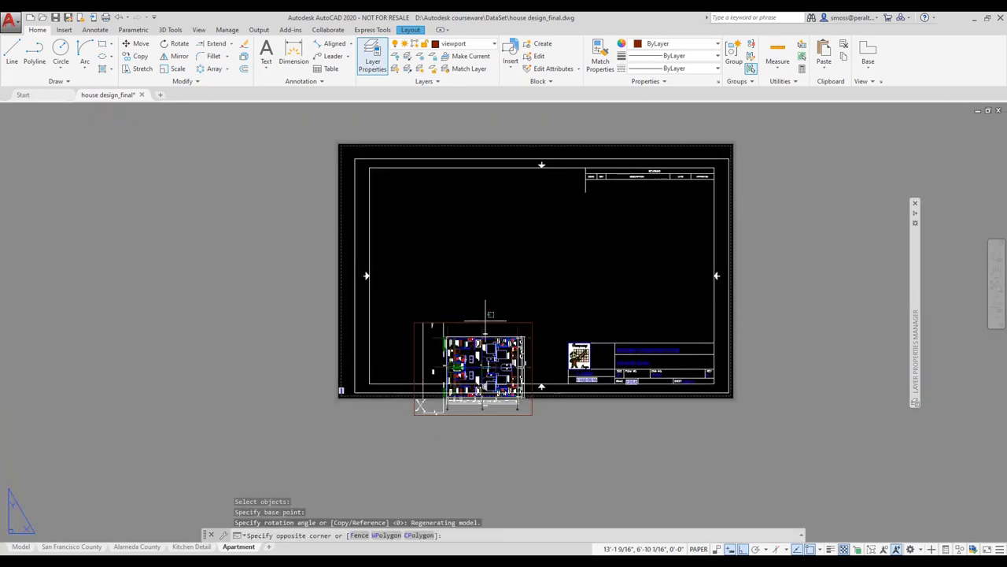
click(498, 319)
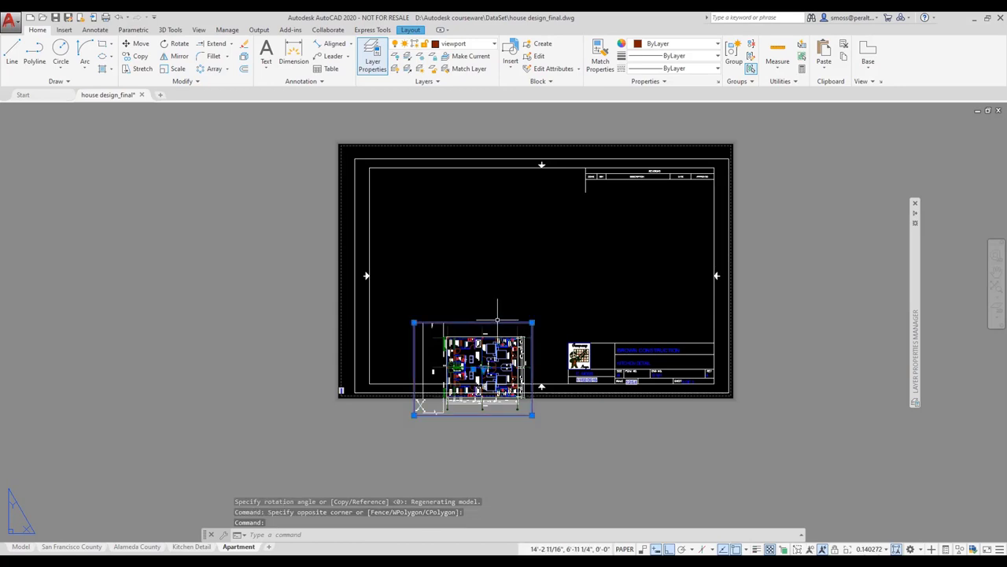
Step: Move the viewport up to mid-sheet above the title block and widen it rightward
click(413, 322)
right_click(412, 322)
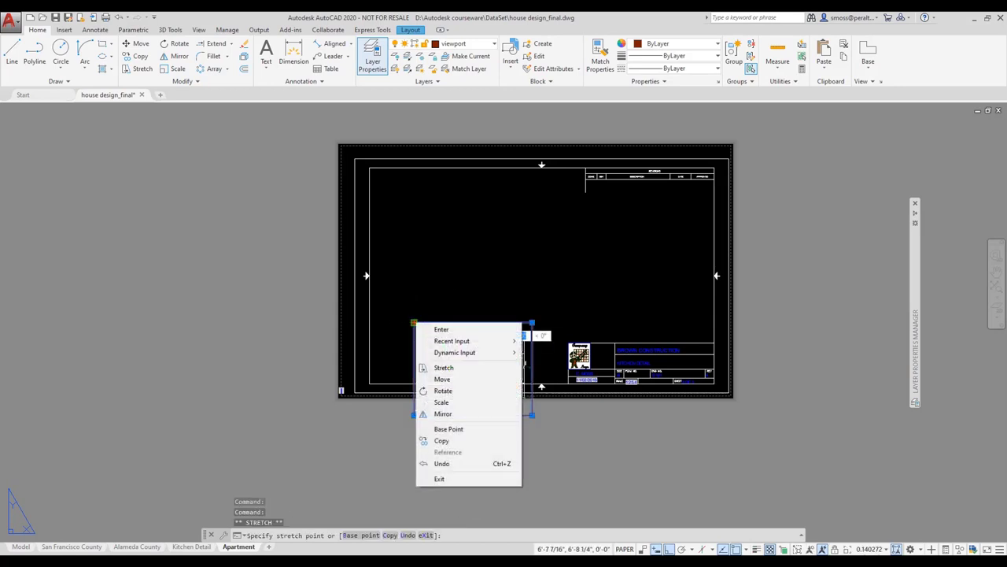
click(453, 379)
click(414, 214)
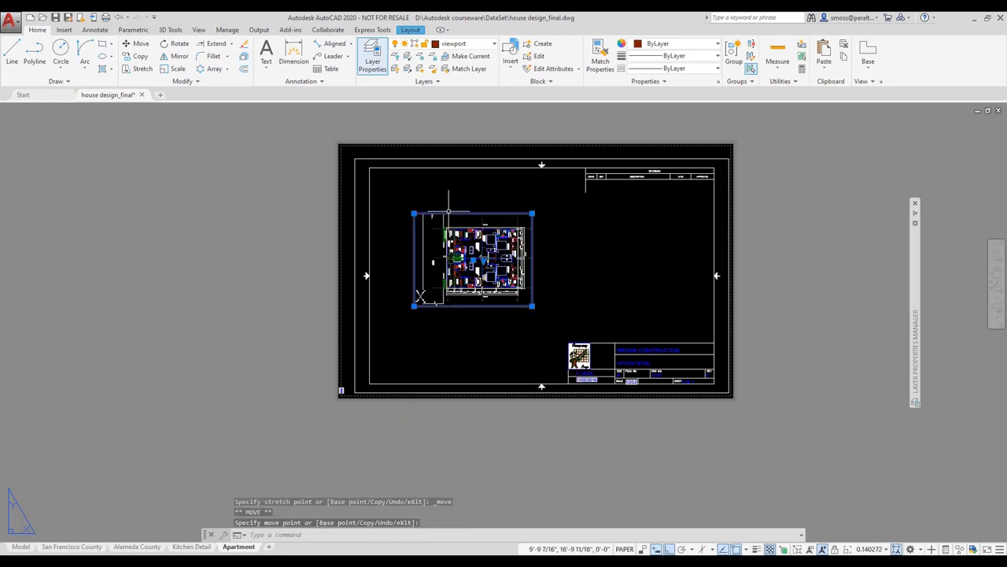
click(531, 307)
click(627, 306)
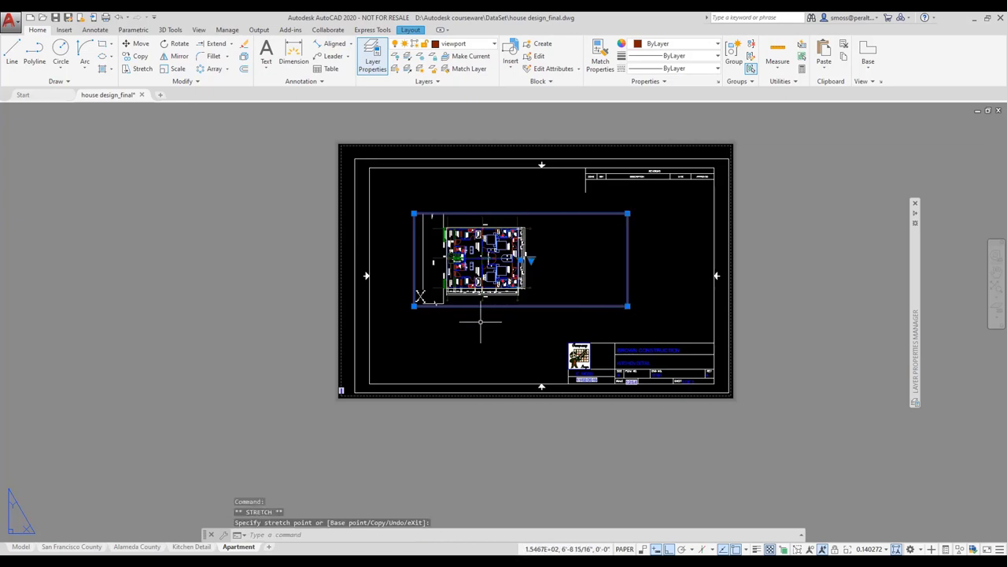
key(Escape)
Step: Zoom the house plan inside the viewport so it fills the frame lengthwise
double_click(580, 245)
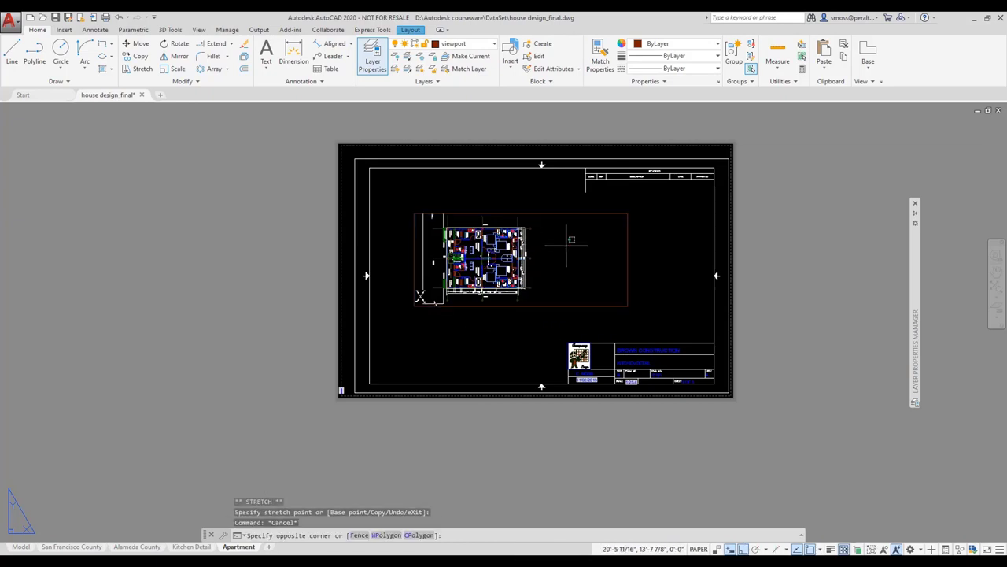
scroll(431, 223, up, 3)
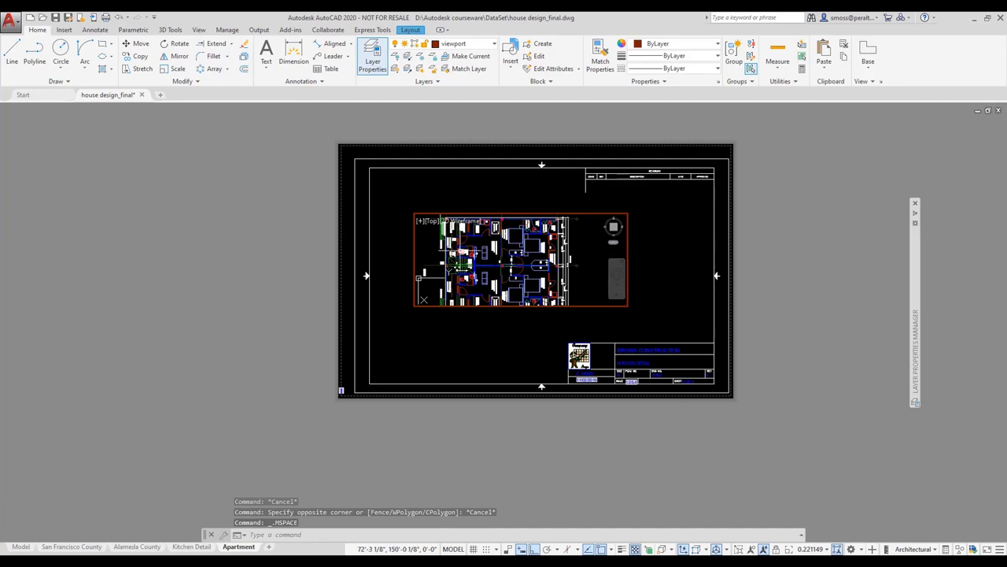
scroll(431, 221, down, 2)
scroll(470, 266, up, 2)
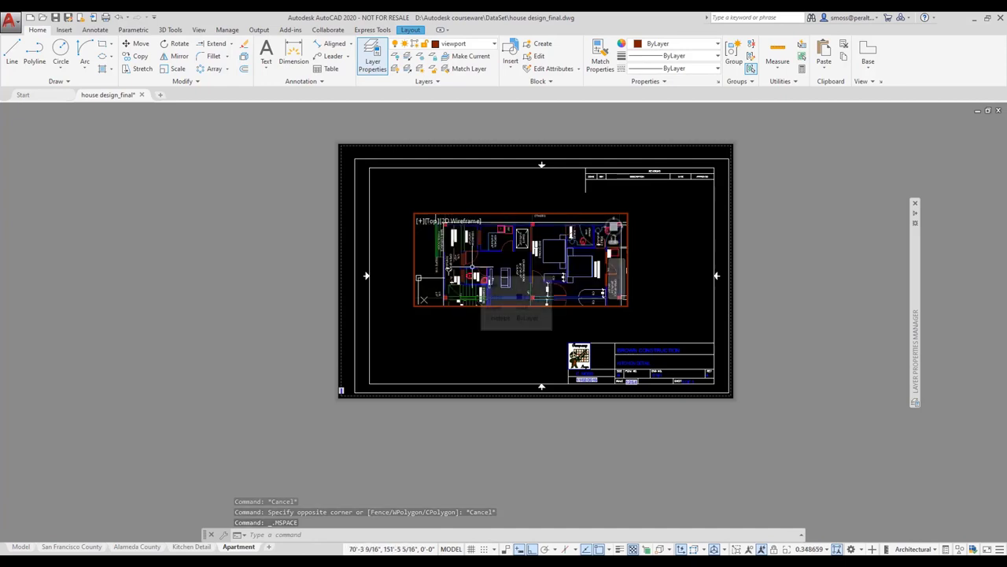
double_click(477, 332)
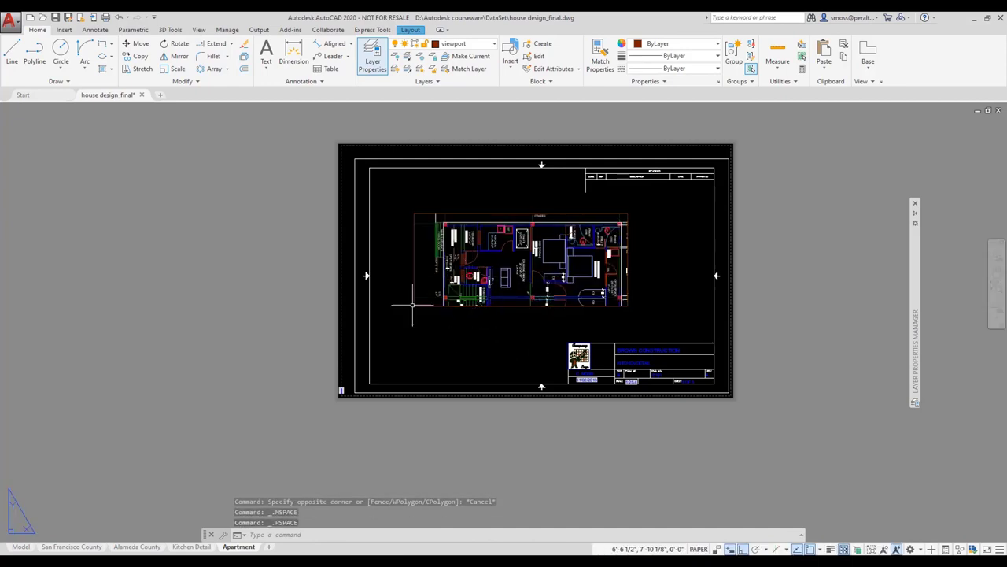
scroll(411, 267, up, 2)
scroll(410, 268, up, 2)
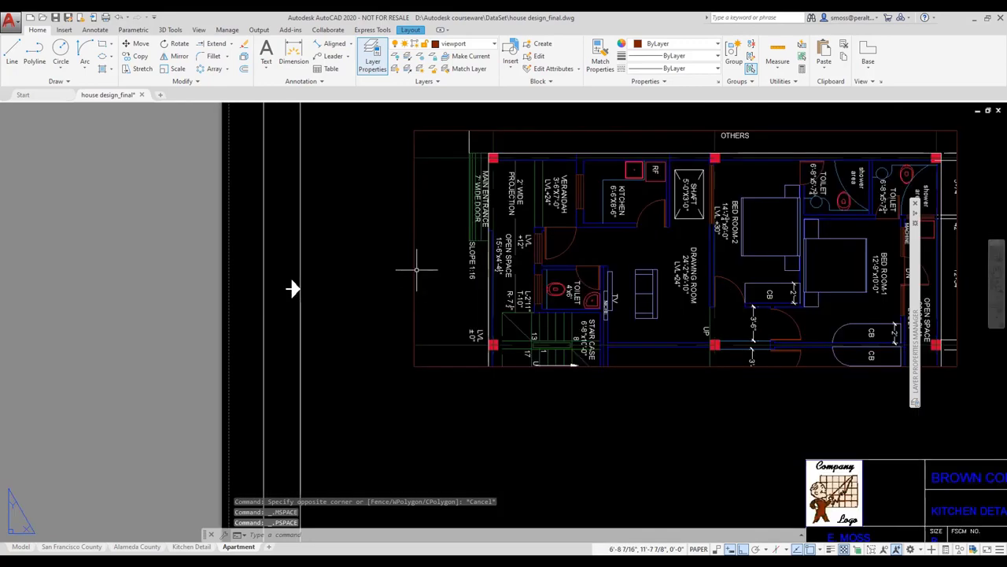
middle_drag(411, 267, 281, 314)
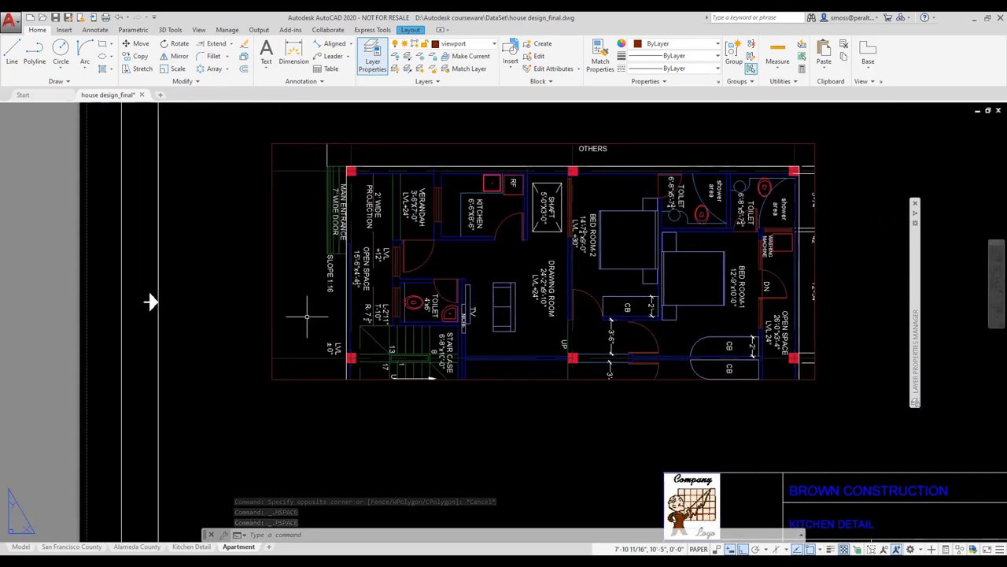
mouse_move(915, 206)
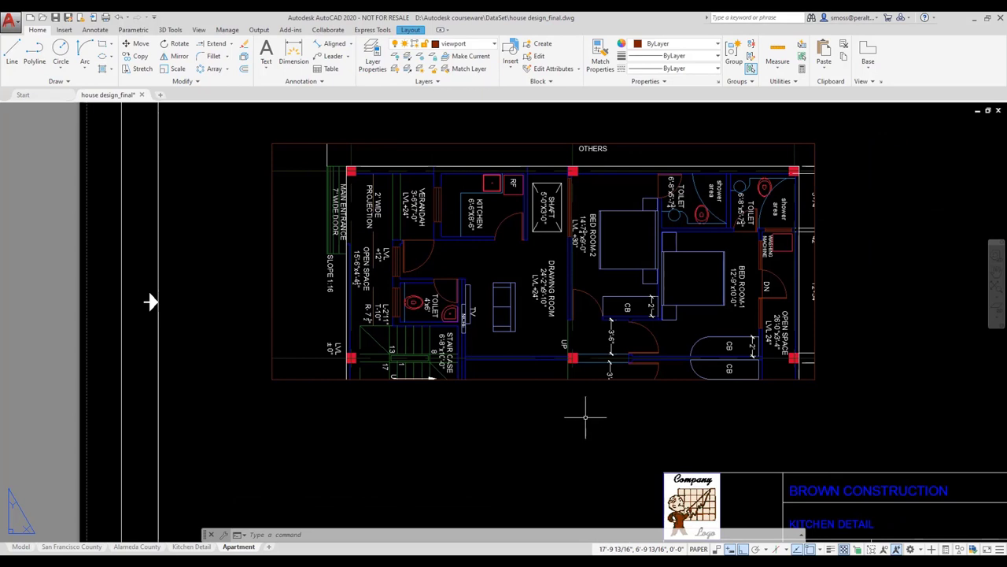
click(410, 30)
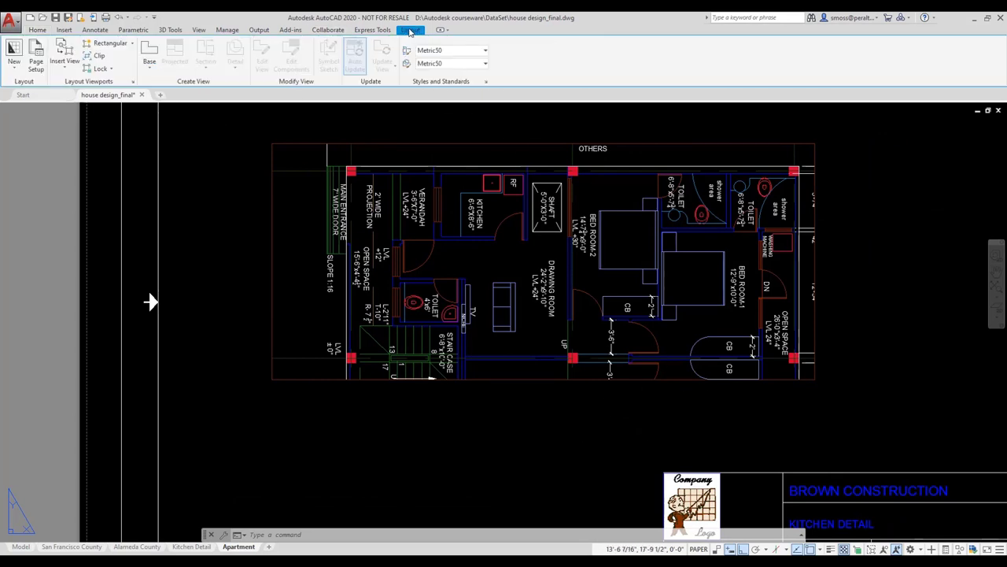
Step: Clip the Apartment viewport with a closed four-point polygon around the apartment rooms
click(97, 56)
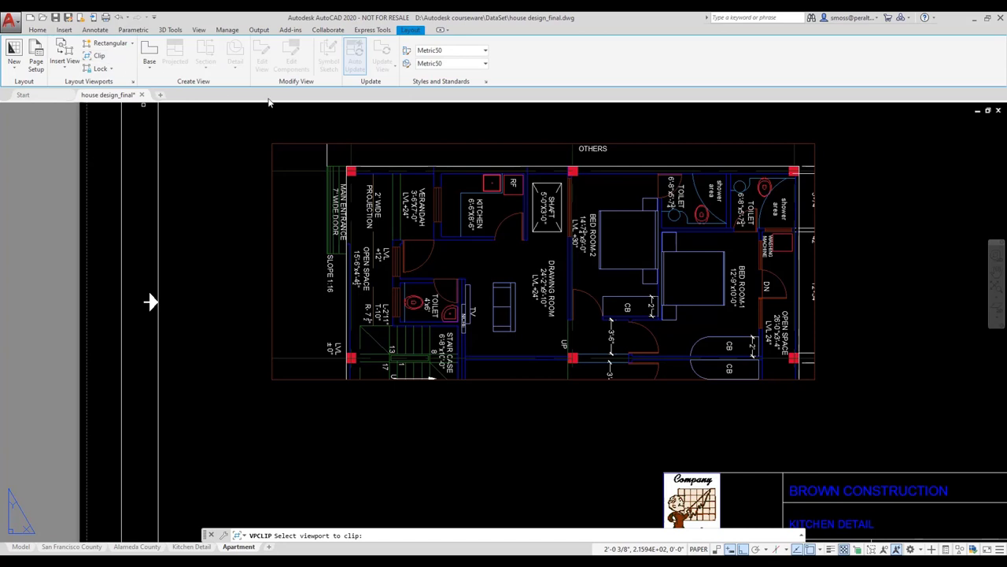
click(304, 143)
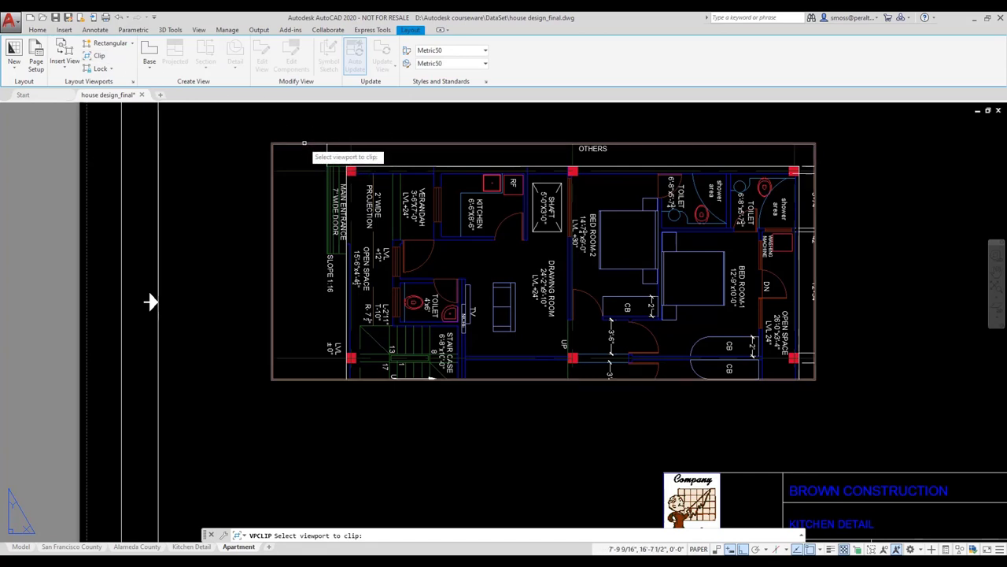
key(Return)
click(388, 325)
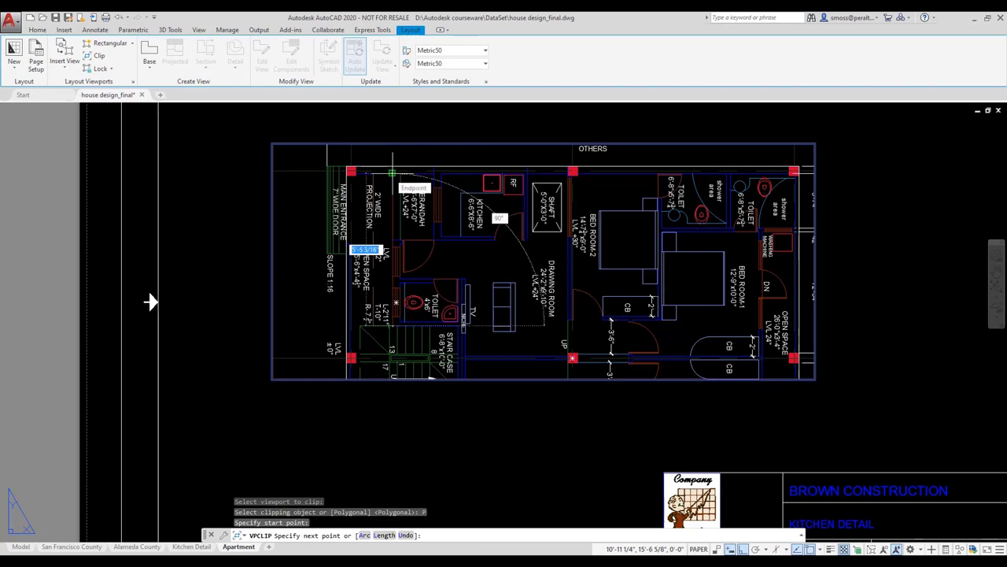
click(392, 149)
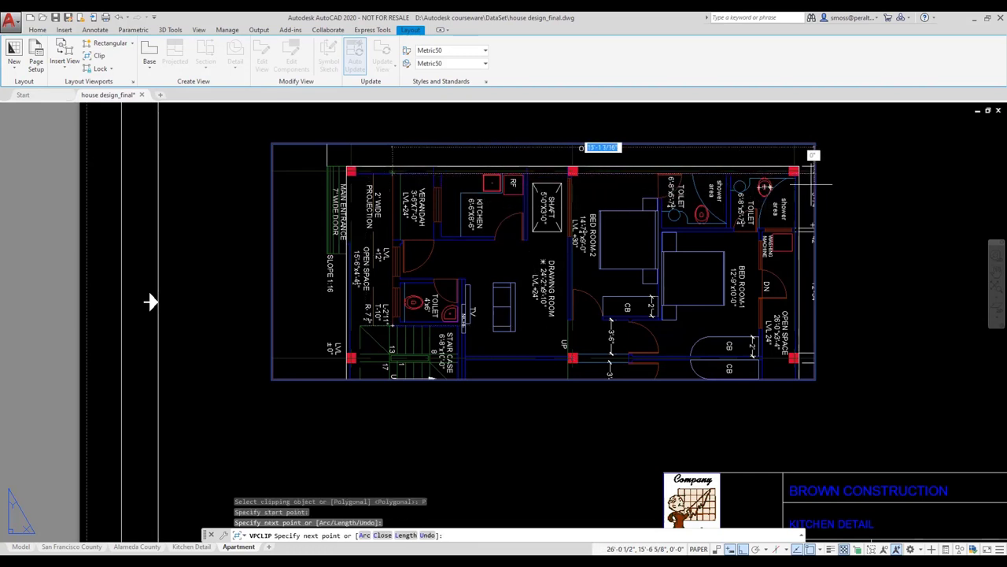
click(800, 150)
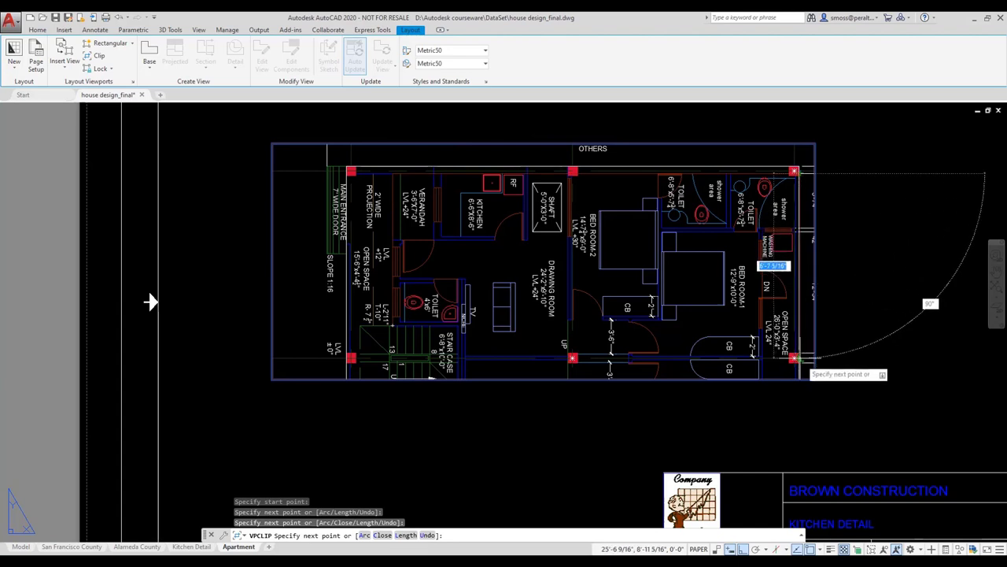
click(797, 358)
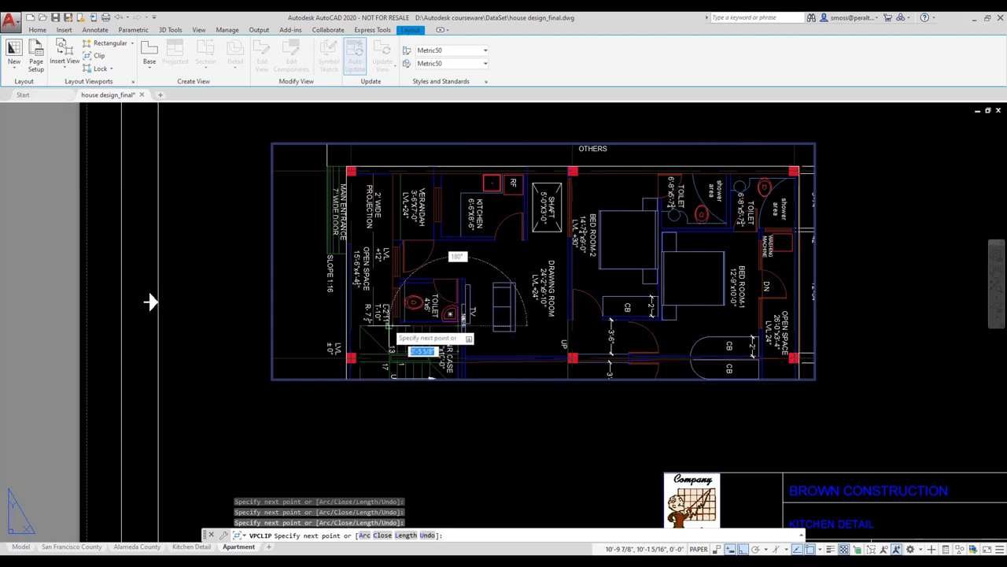
right_click(368, 305)
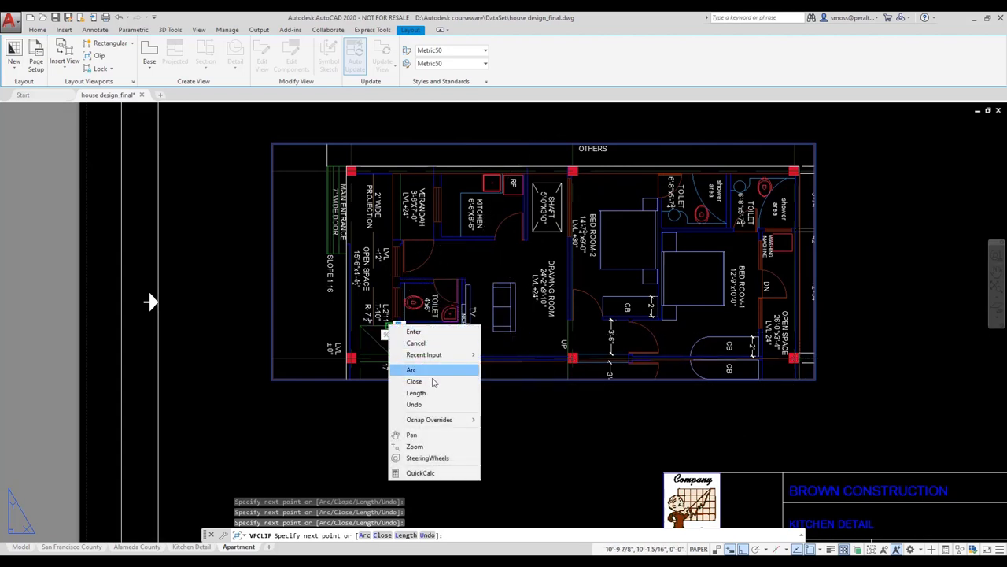
click(434, 382)
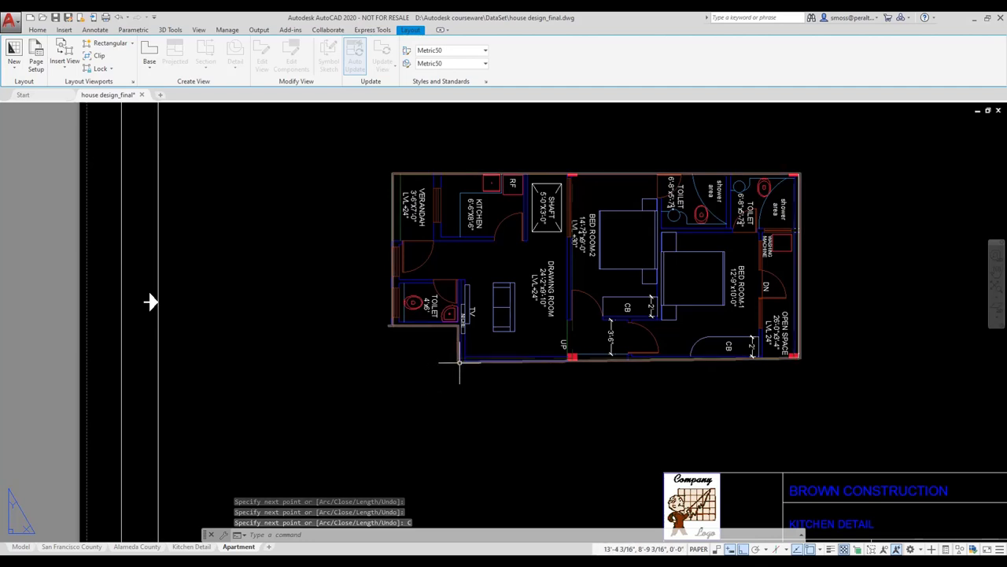
click(461, 362)
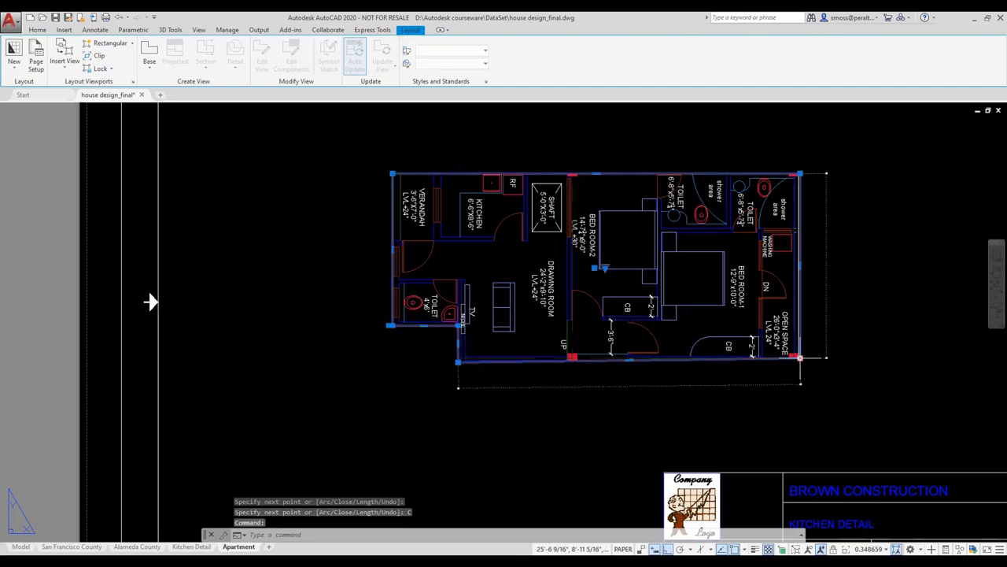